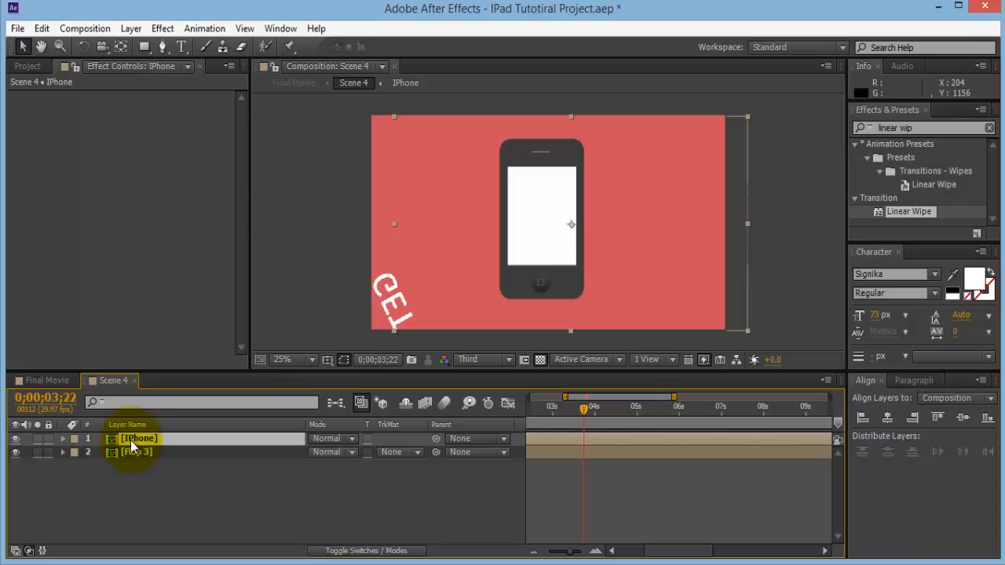
Duplicate the IPhone layer and rename the upper copy "Glare Control".
key(ctrl+d)
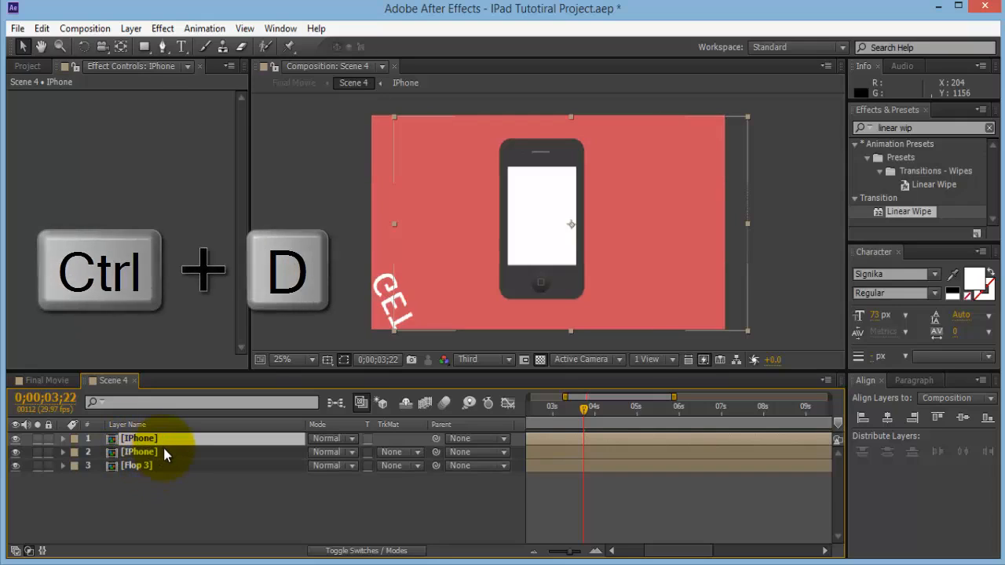
key(Return)
text(Glare)
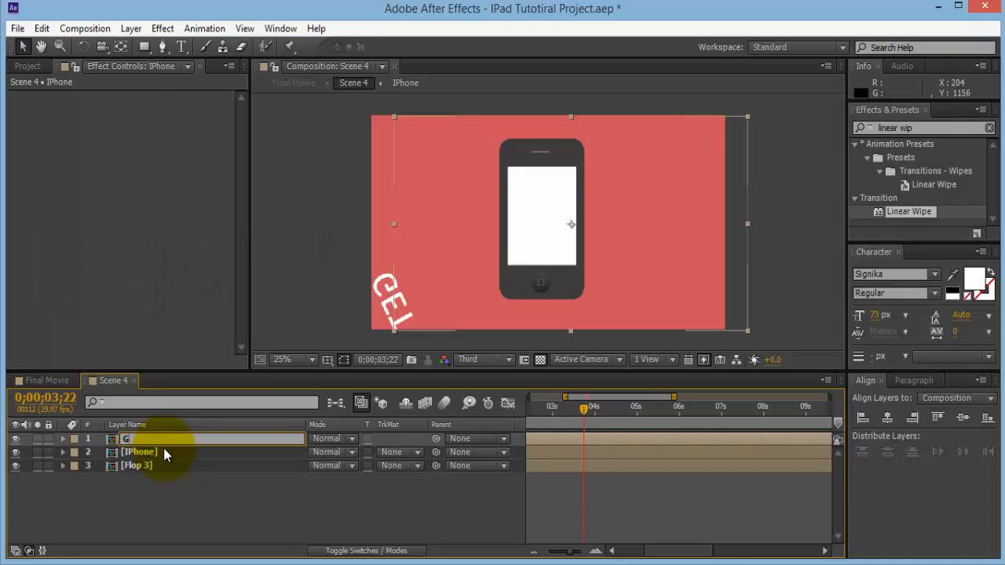
text( COntrol)
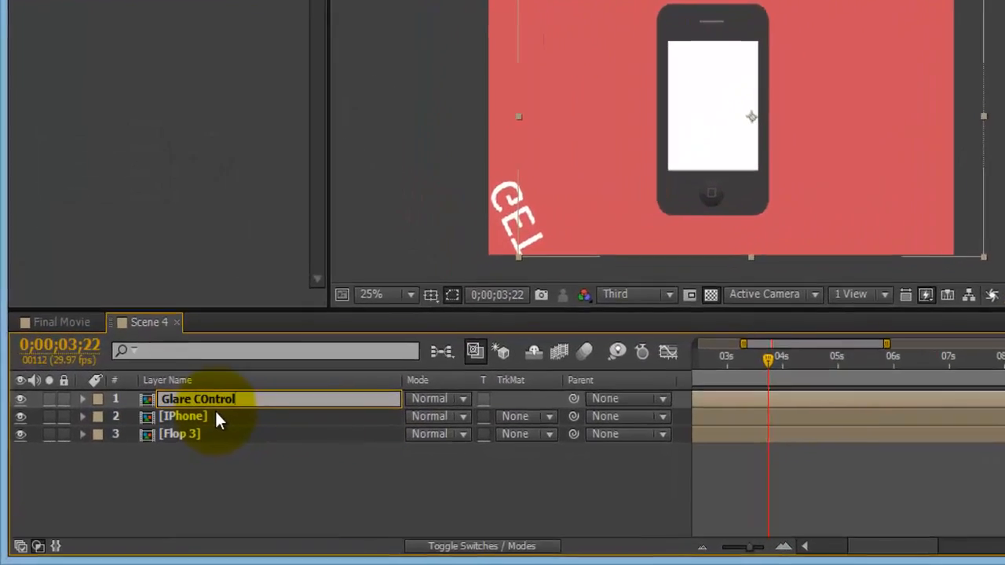
key(Left)
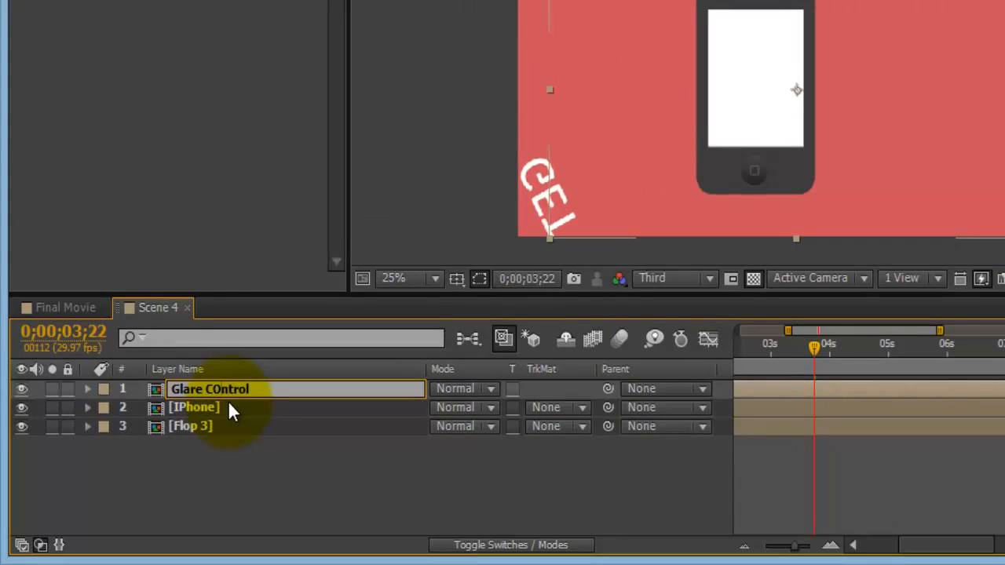
key(BackSpace)
text(o)
key(Return)
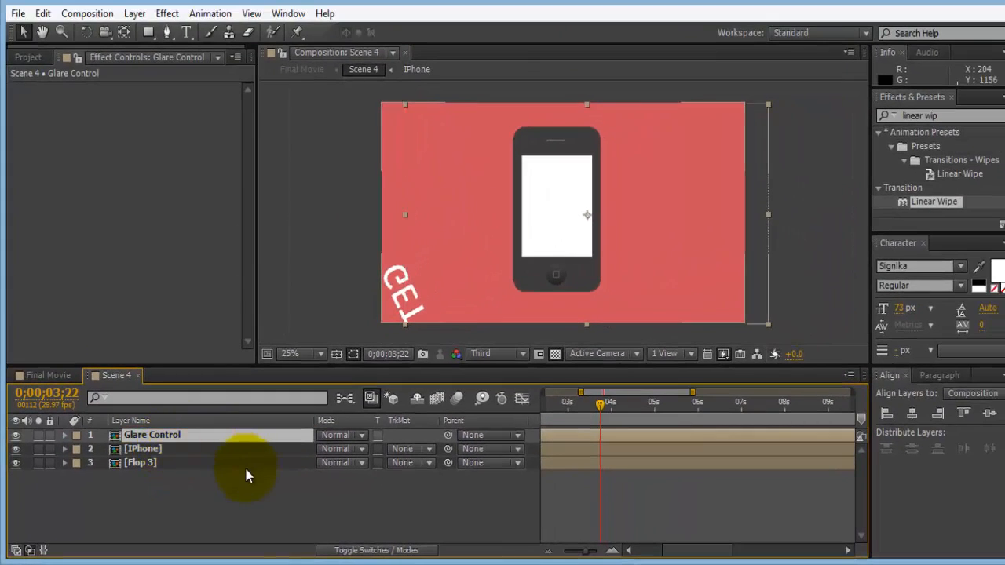
Create a new full-frame rectangle shape layer and make its fill white.
click(240, 473)
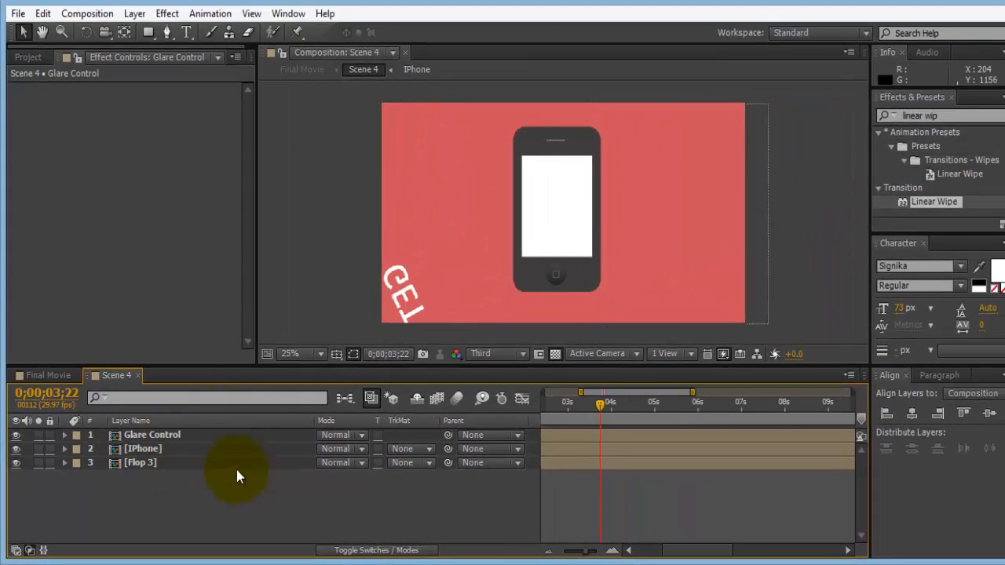
double_click(147, 35)
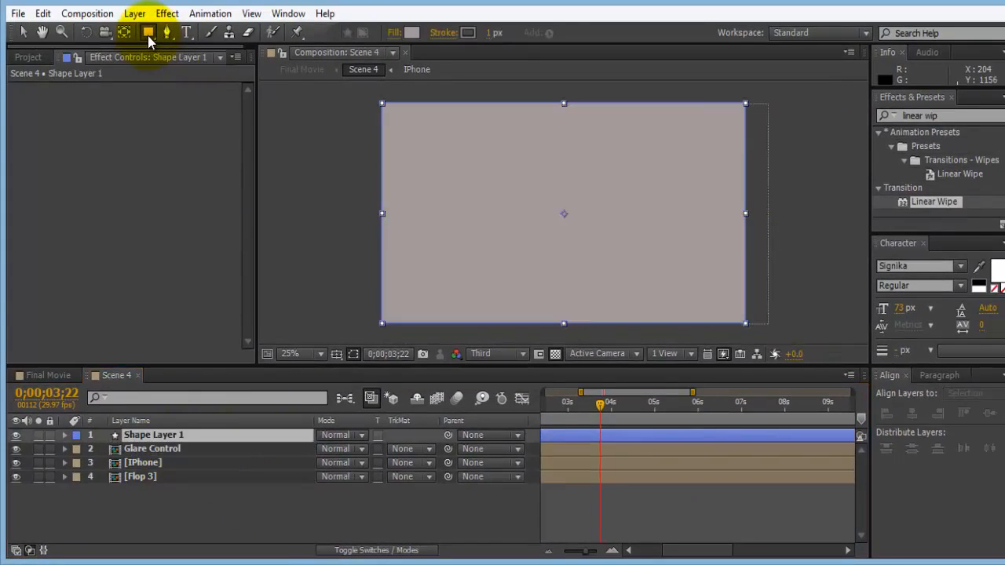
click(412, 32)
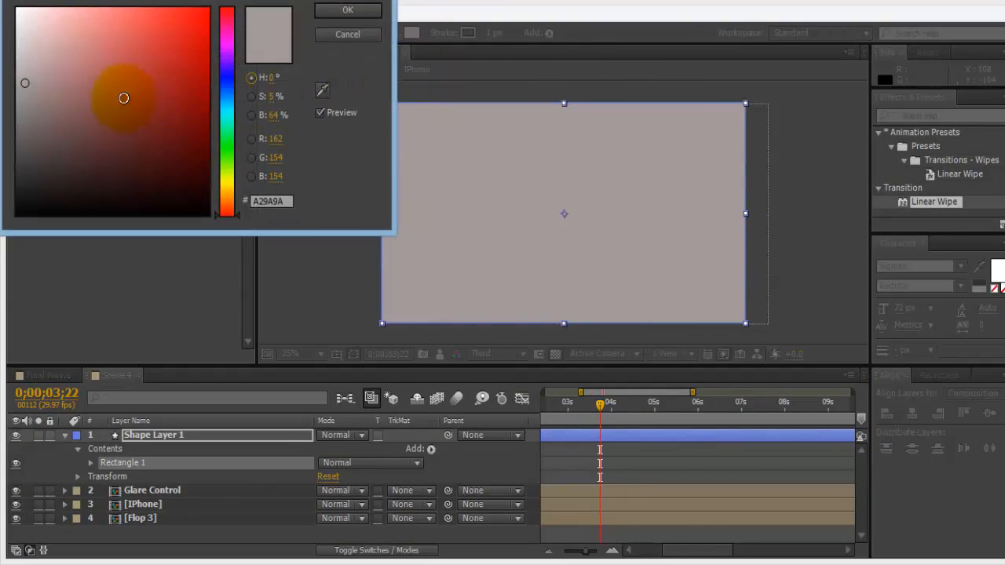
drag(123, 99, 16, 8)
click(373, 16)
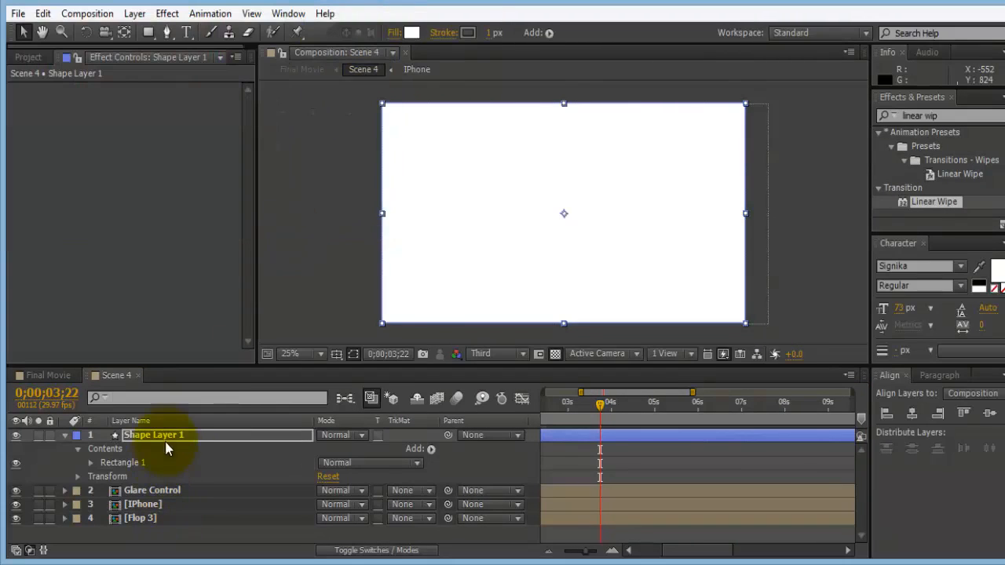
Rename the shape layer "Glare" and move it directly below the Glare Control layer.
text(Gl)
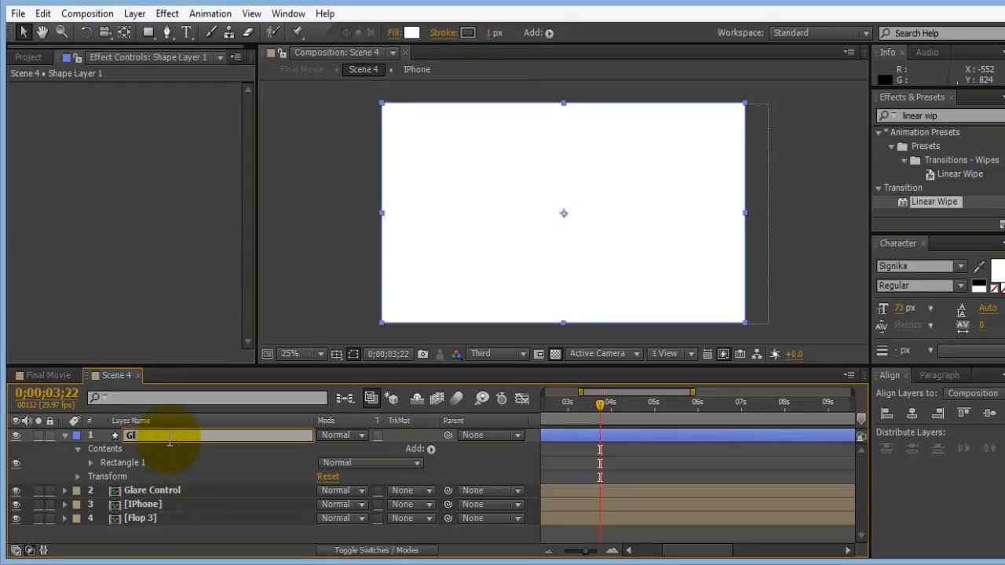
text(are)
key(Return)
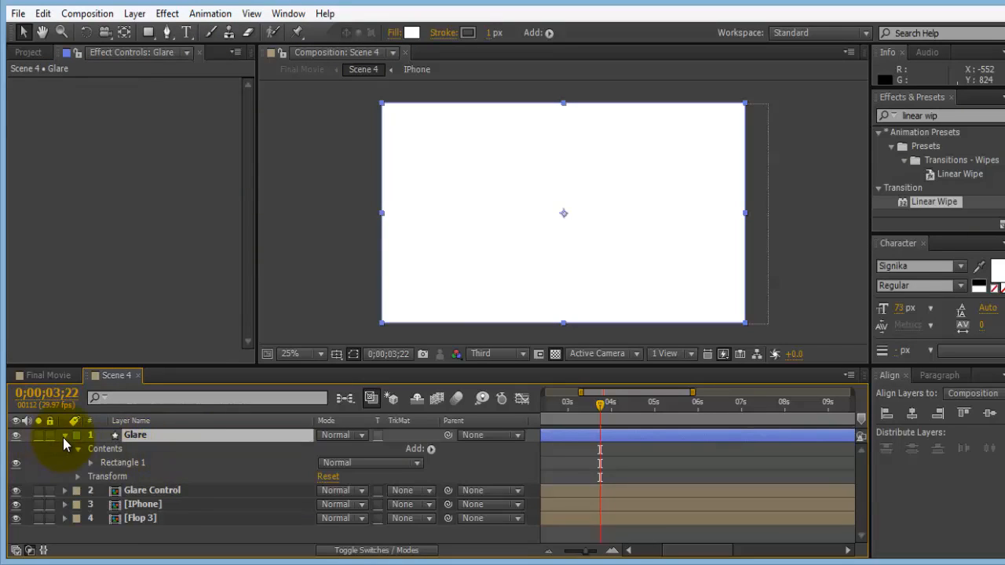
click(64, 436)
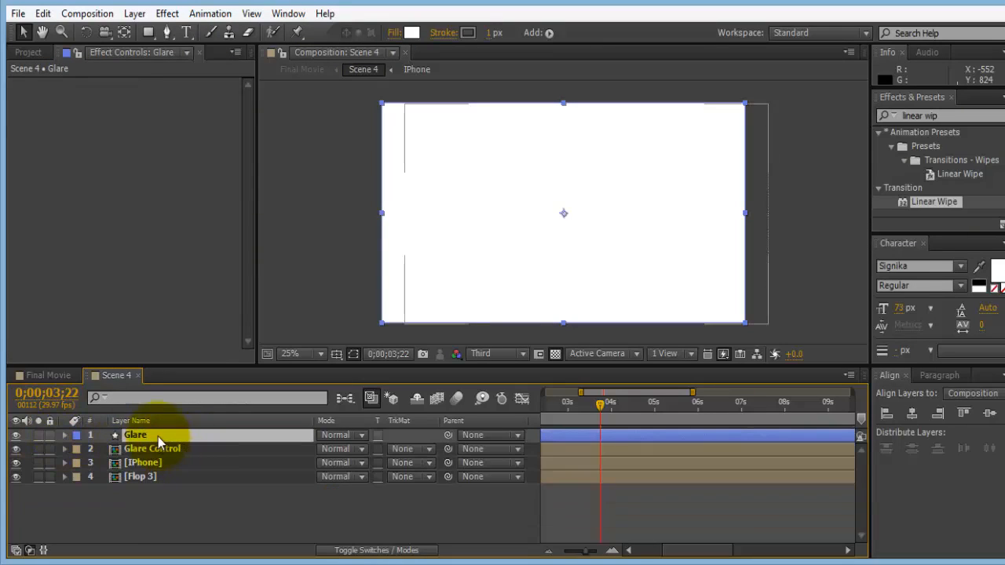
drag(158, 436, 167, 453)
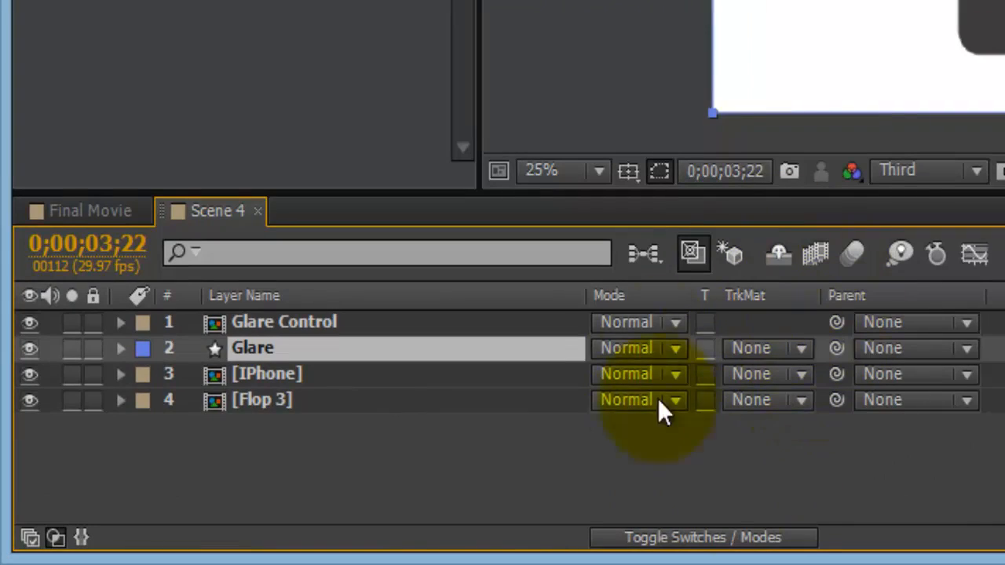
Set the Glare layer's track matte to Alpha Matte "Glare Control".
click(773, 541)
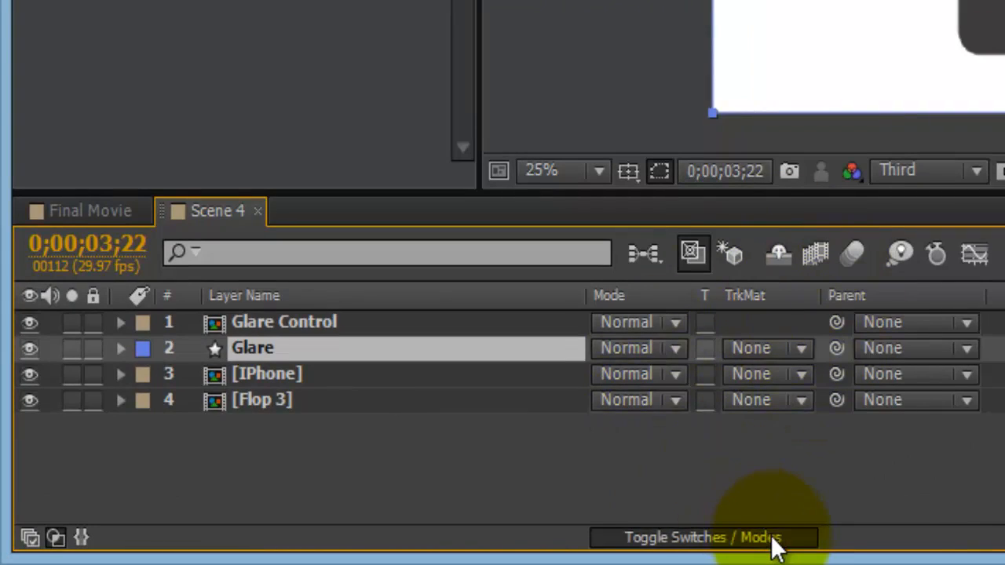
click(713, 543)
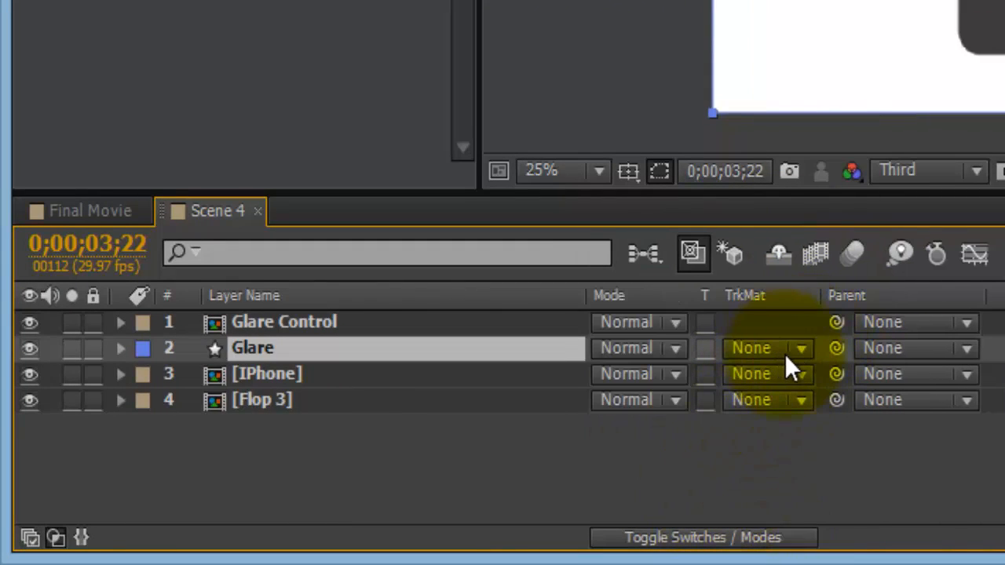
click(795, 354)
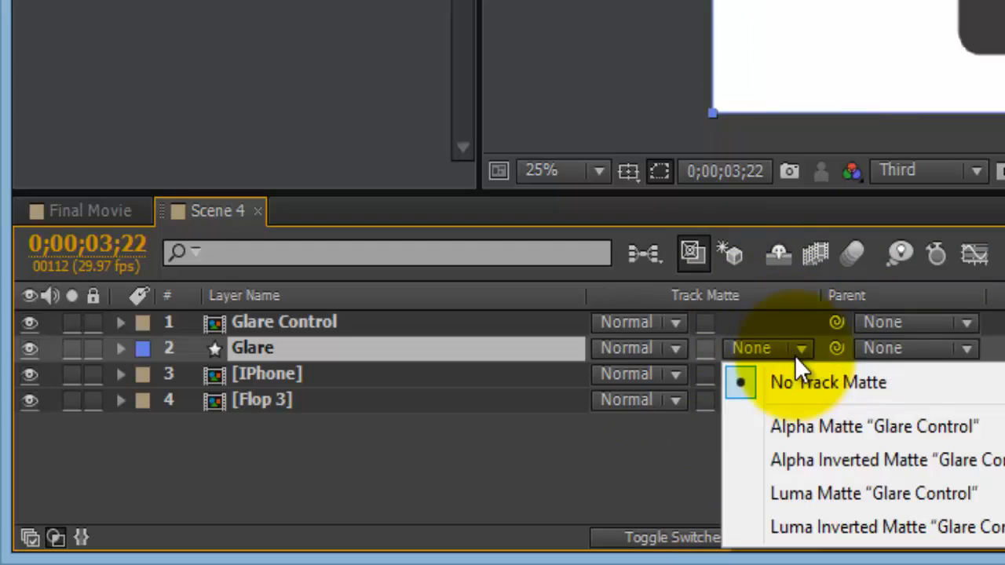
click(816, 426)
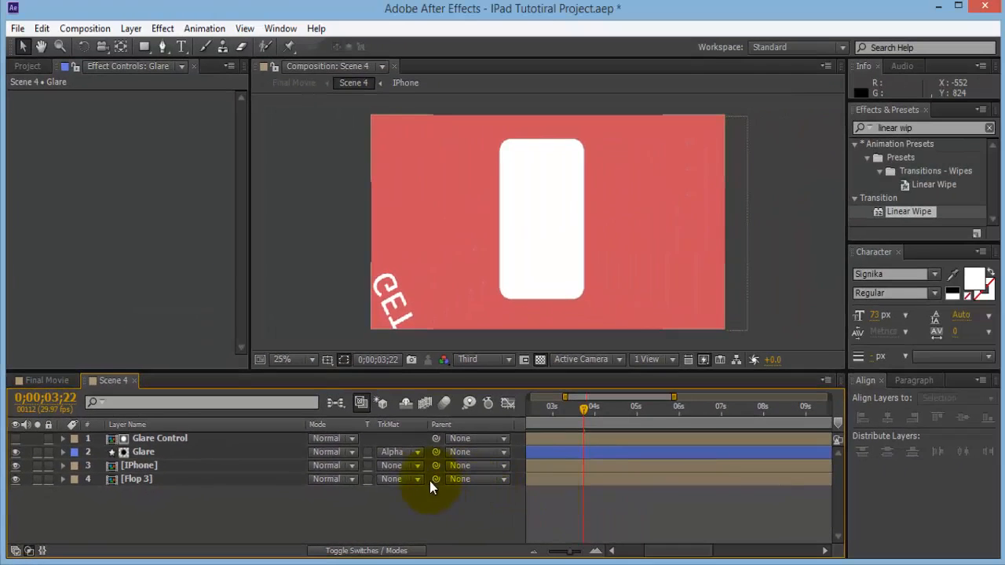
Parent both the Glare and Glare Control layers to the IPhone layer.
click(178, 452)
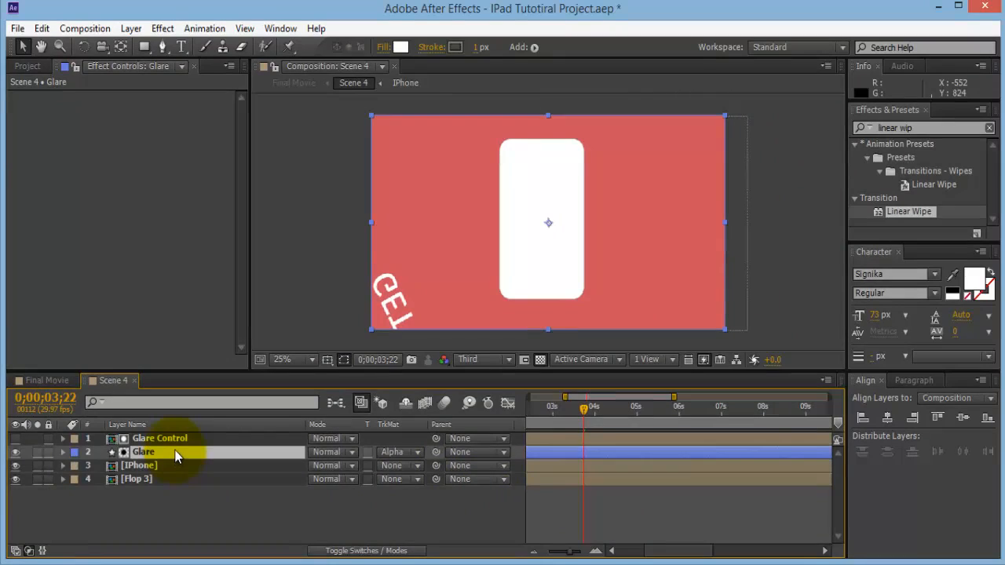
ctrl+click(173, 437)
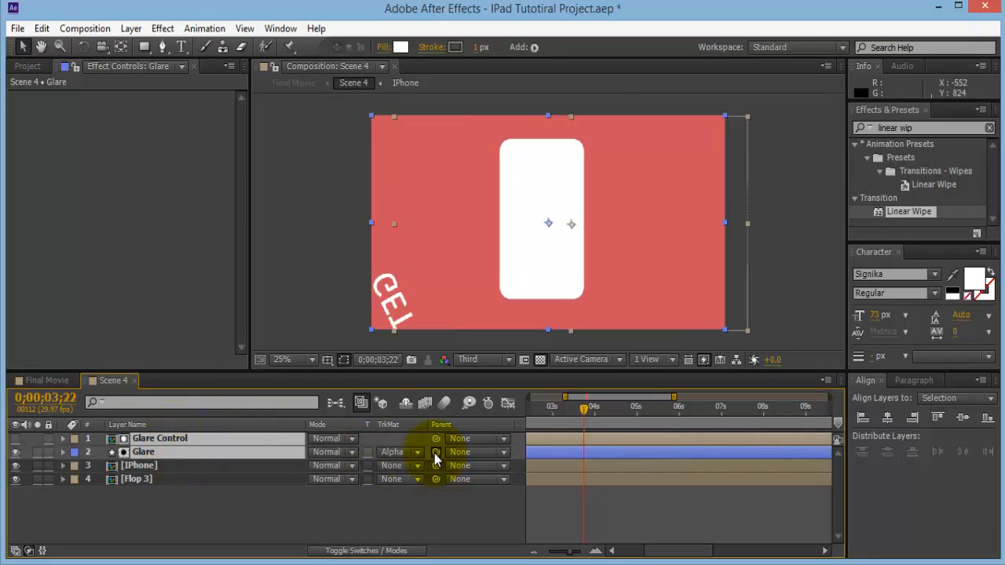
drag(434, 452, 181, 466)
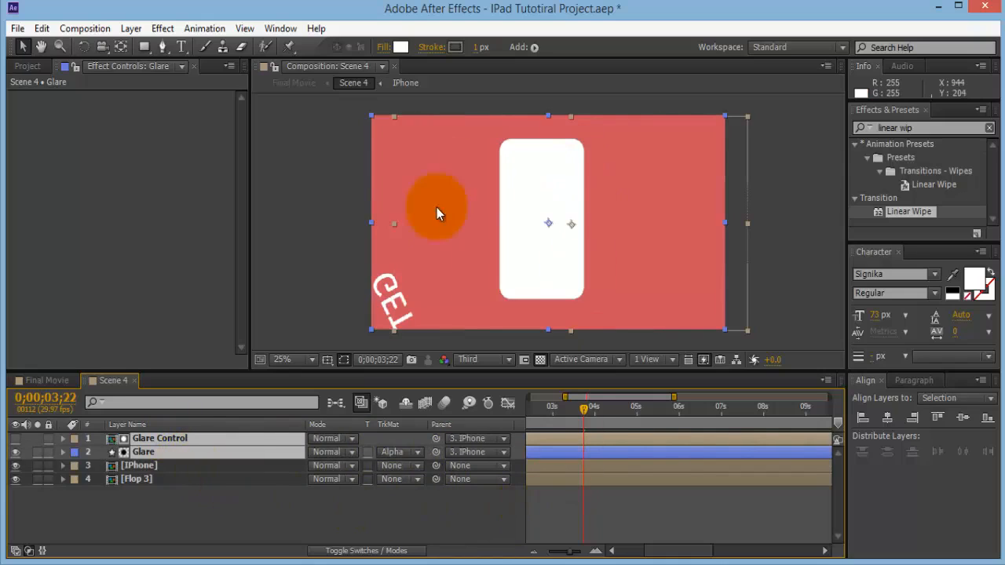
click(431, 488)
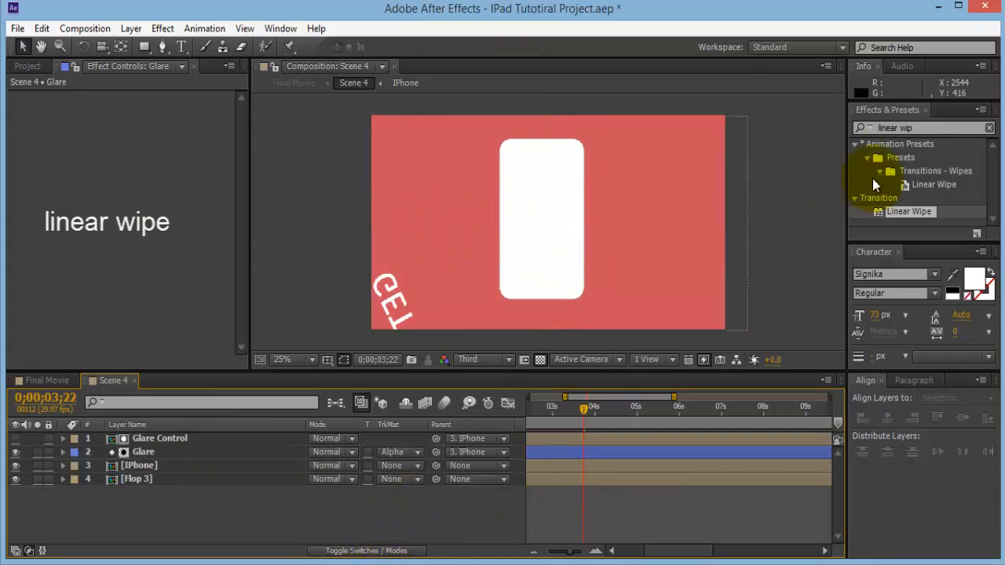
Apply the Linear Wipe effect to Glare Control, with transition completion at 50% and wipe angle at 19°.
double_click(904, 128)
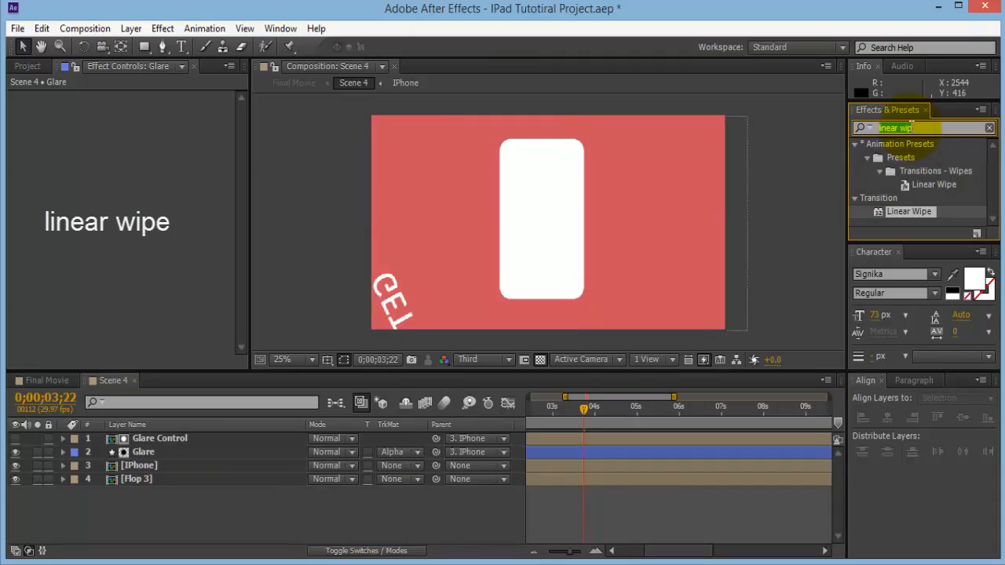
click(917, 210)
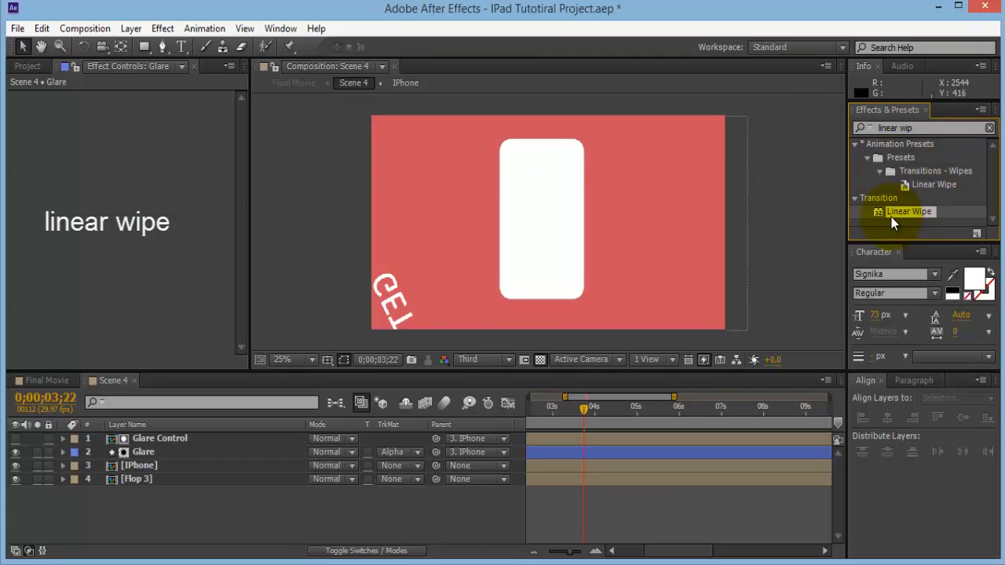
drag(909, 207, 215, 443)
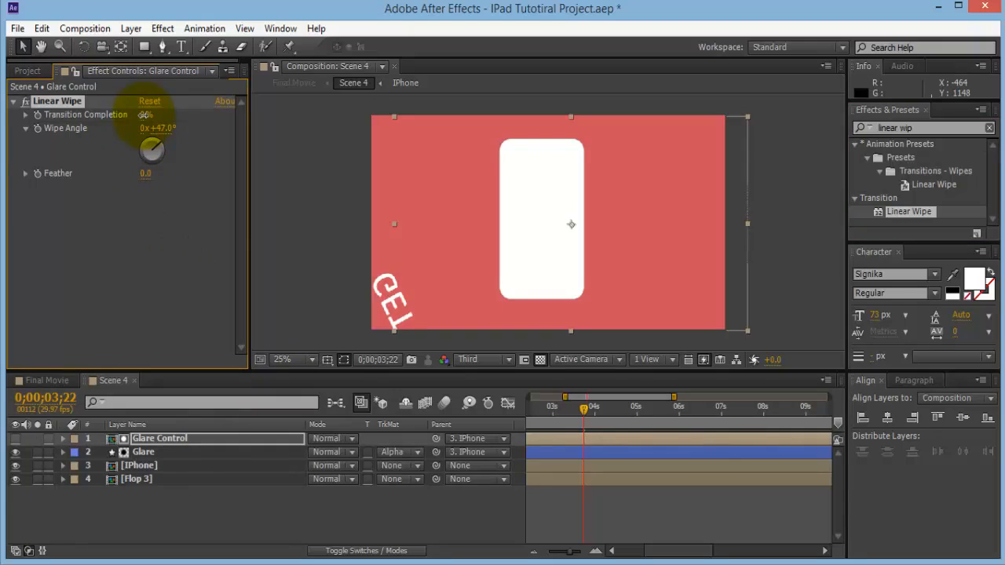
mouse_move(157, 115)
mouse_down()
mouse_move(181, 115)
mouse_move(164, 116)
mouse_move(161, 142)
mouse_move(156, 115)
mouse_up()
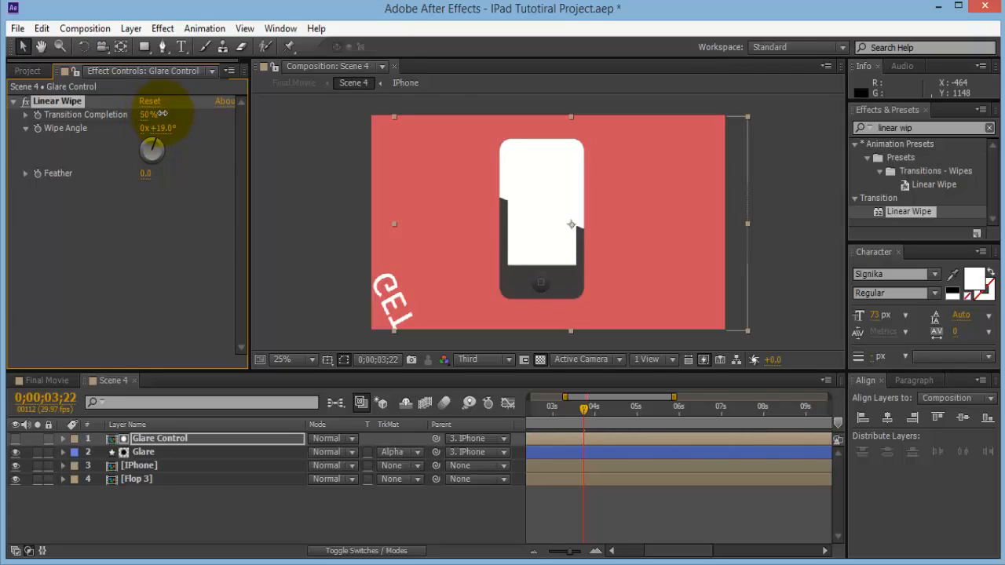
Lower the Glare layer's opacity to 10%.
click(139, 445)
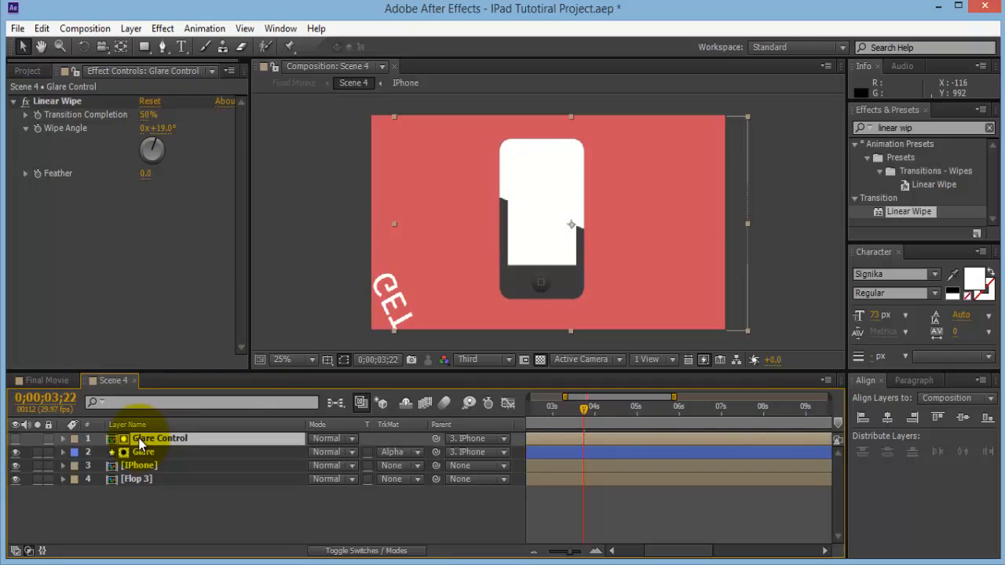
click(177, 452)
key(t)
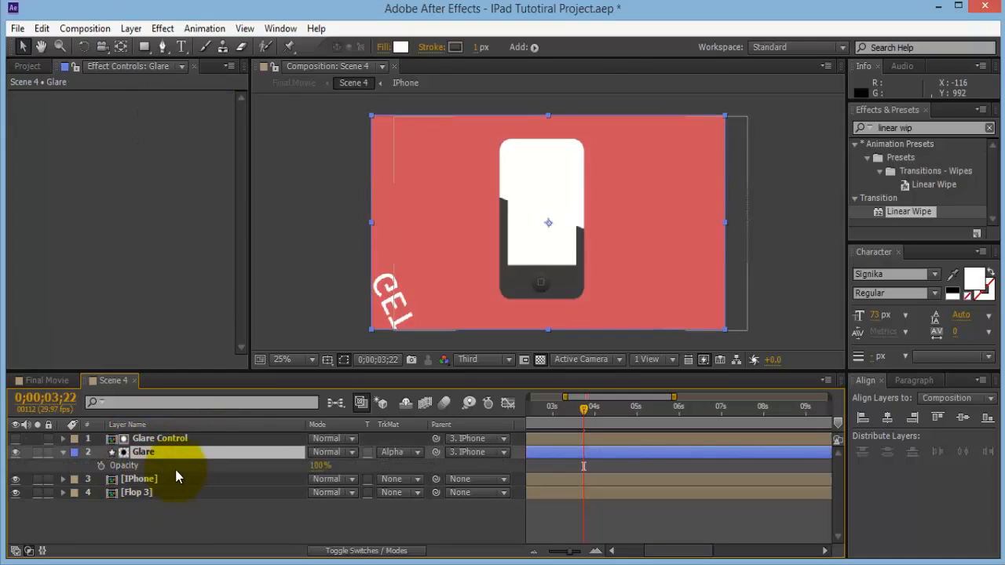
drag(312, 468, 304, 469)
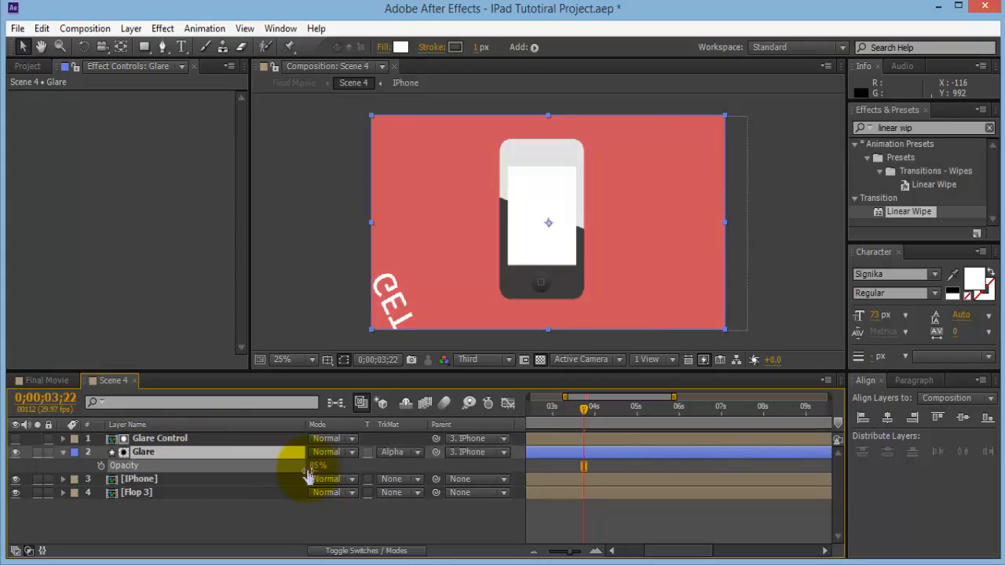
click(304, 470)
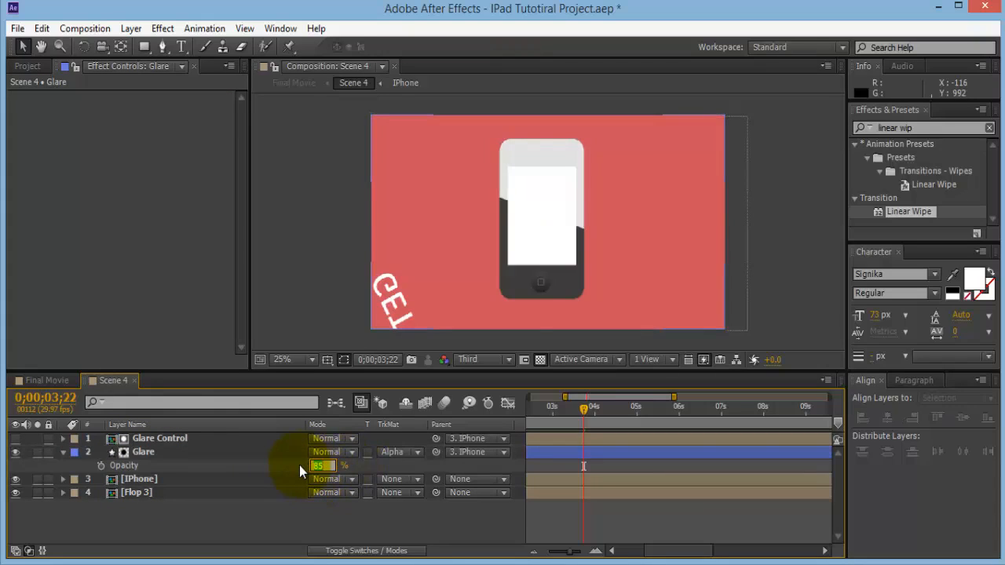
text(10)
key(Return)
click(713, 522)
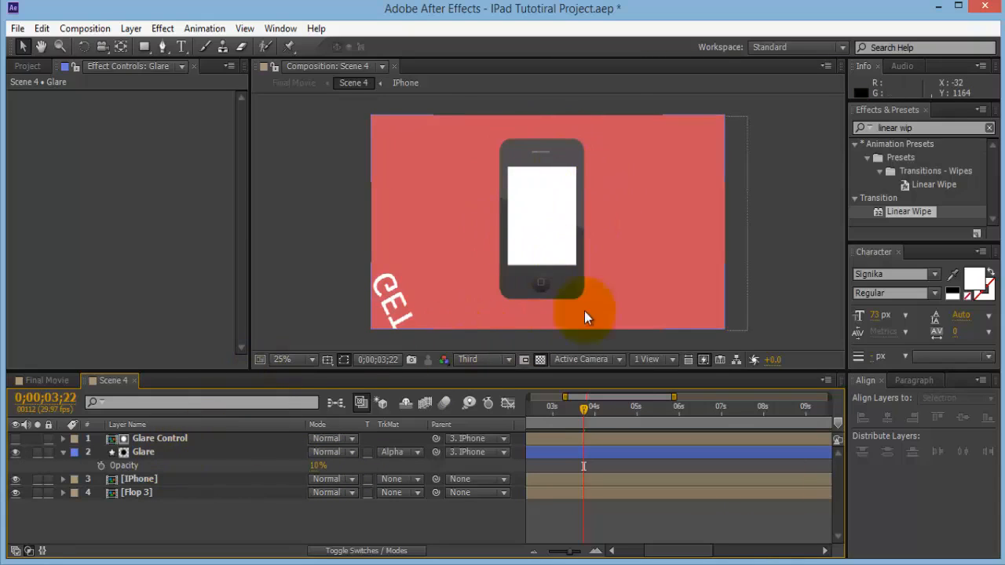
click(64, 453)
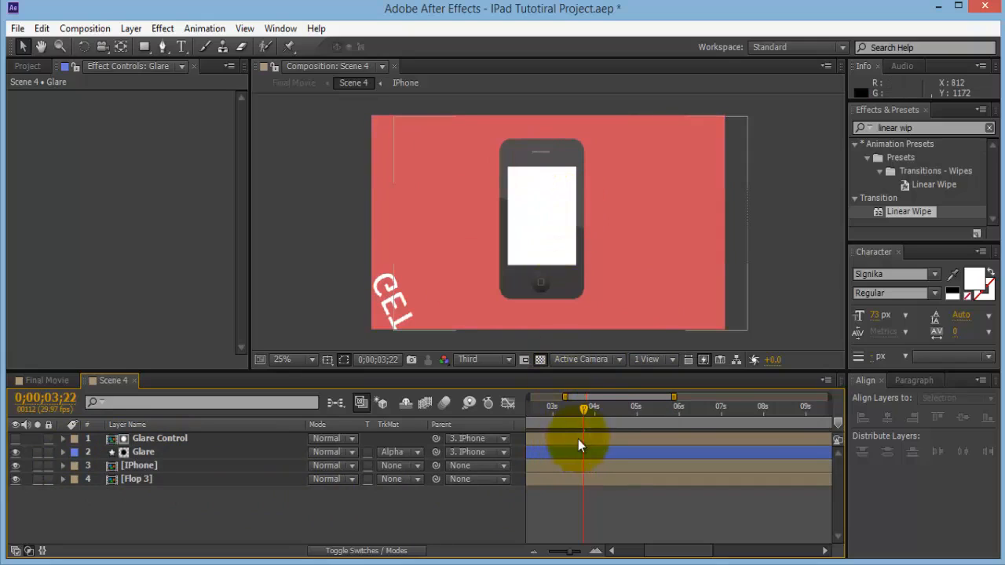
Set the IPhone layer's rotation to 0x +90°.
click(164, 464)
key(r)
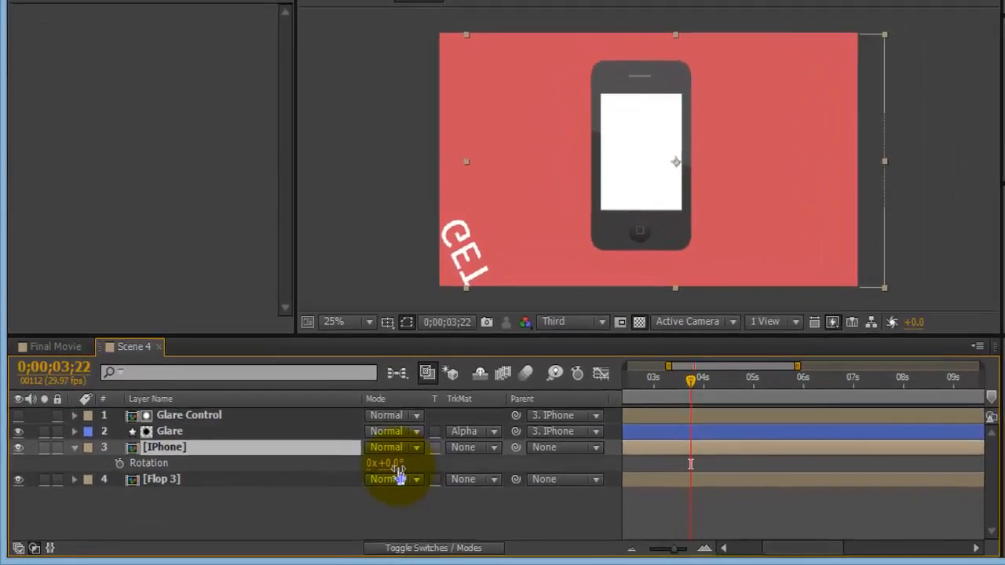
click(330, 480)
text(900)
key(Return)
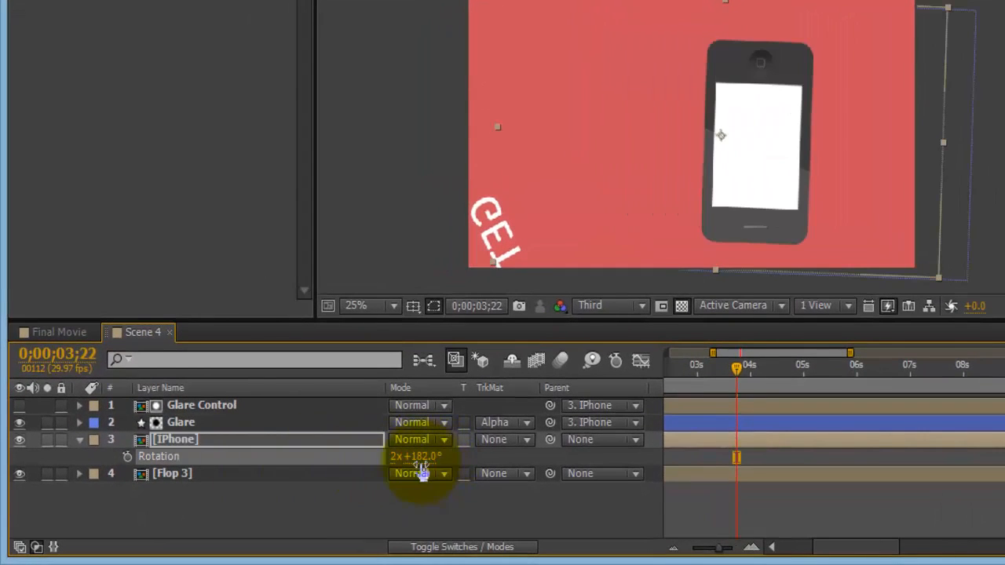
click(397, 456)
text(0)
key(Return)
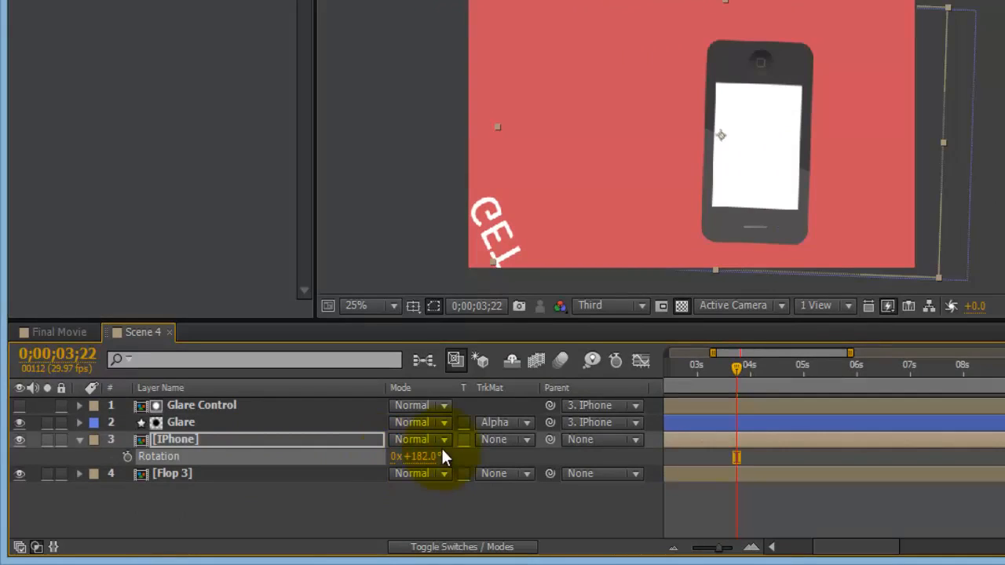
text(90)
key(Return)
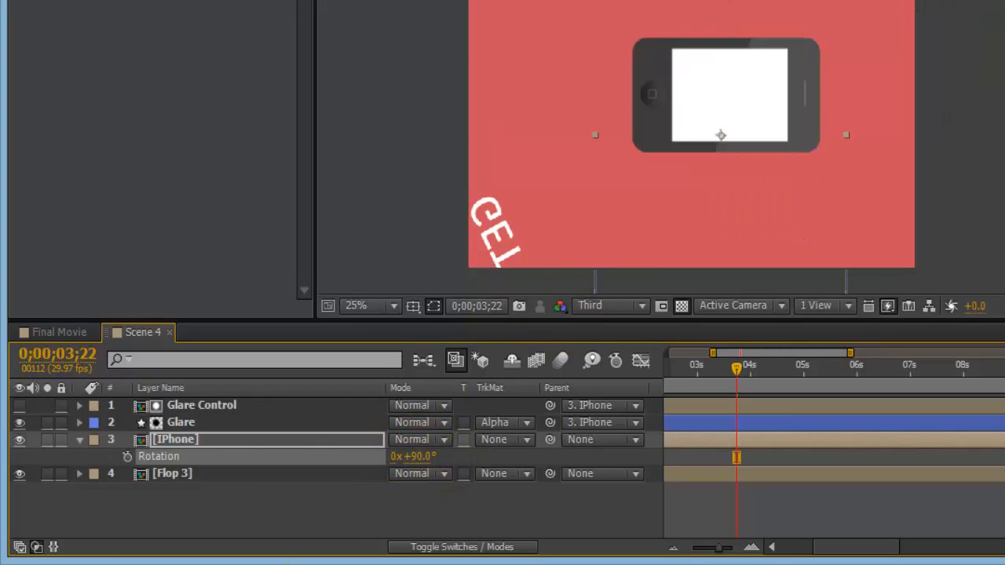
Try enlarging the rotated IPhone layer to 178% scale and undo the scaling.
drag(813, 85, 767, 130)
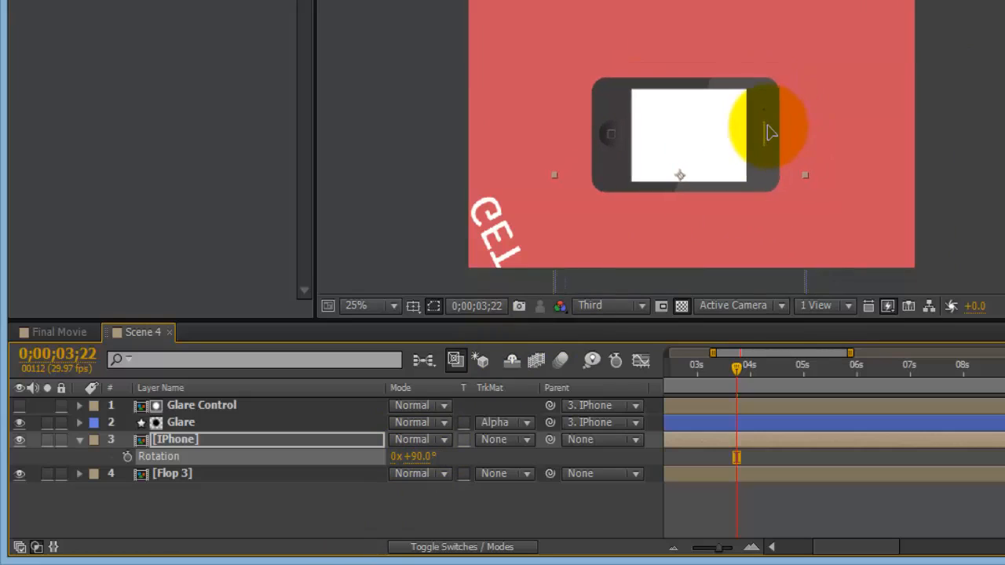
key(s)
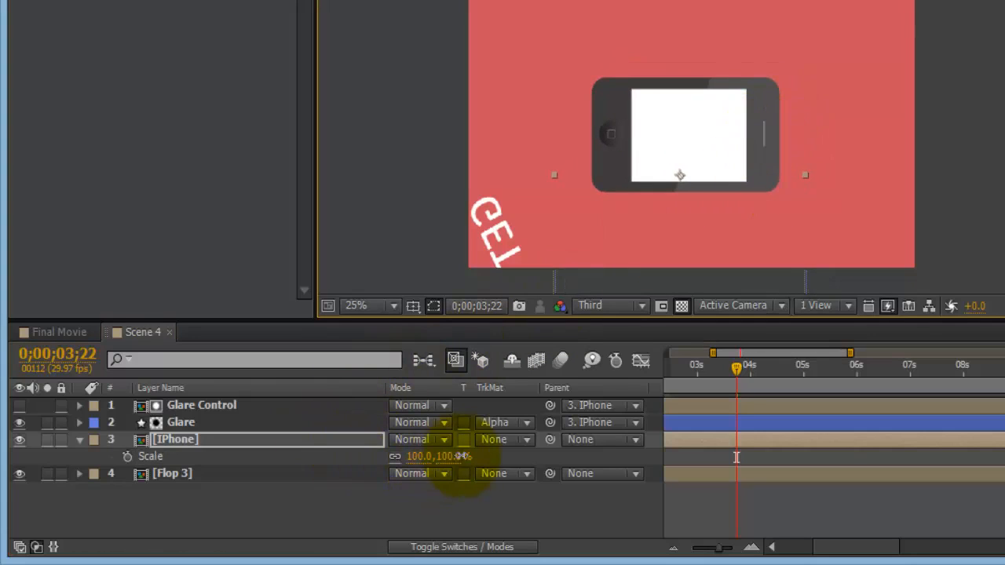
drag(463, 456, 525, 448)
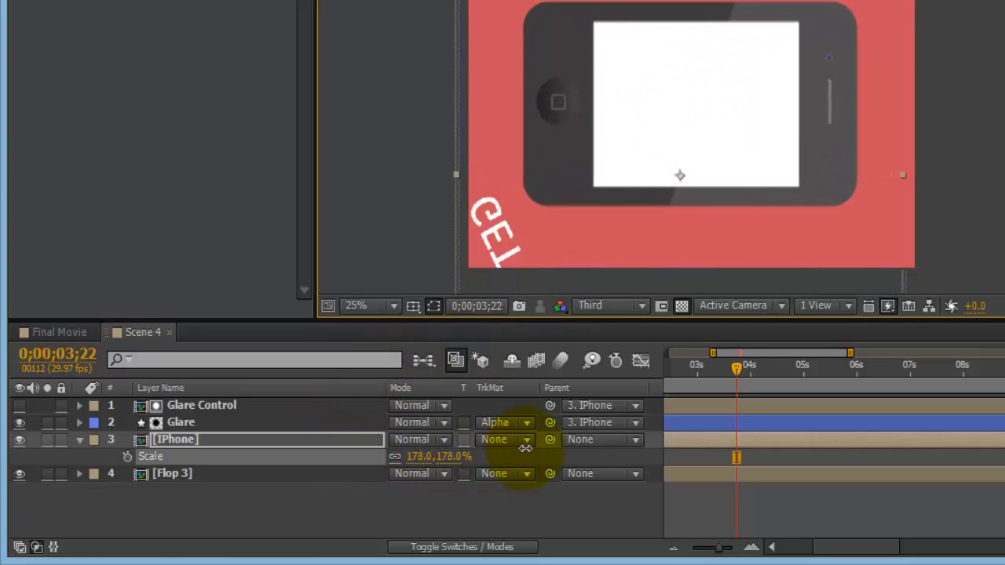
key(ctrl+z)
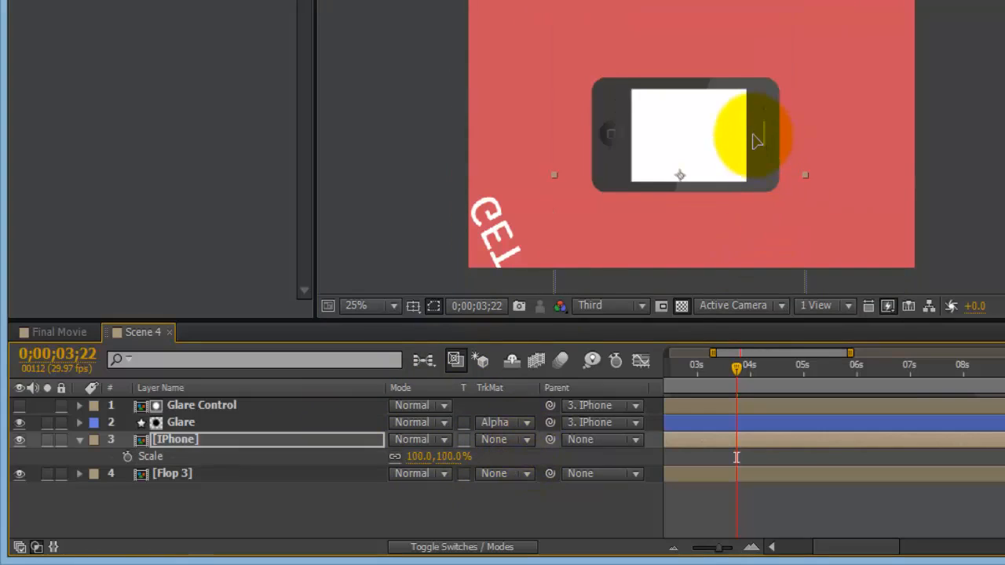
drag(751, 134, 750, 132)
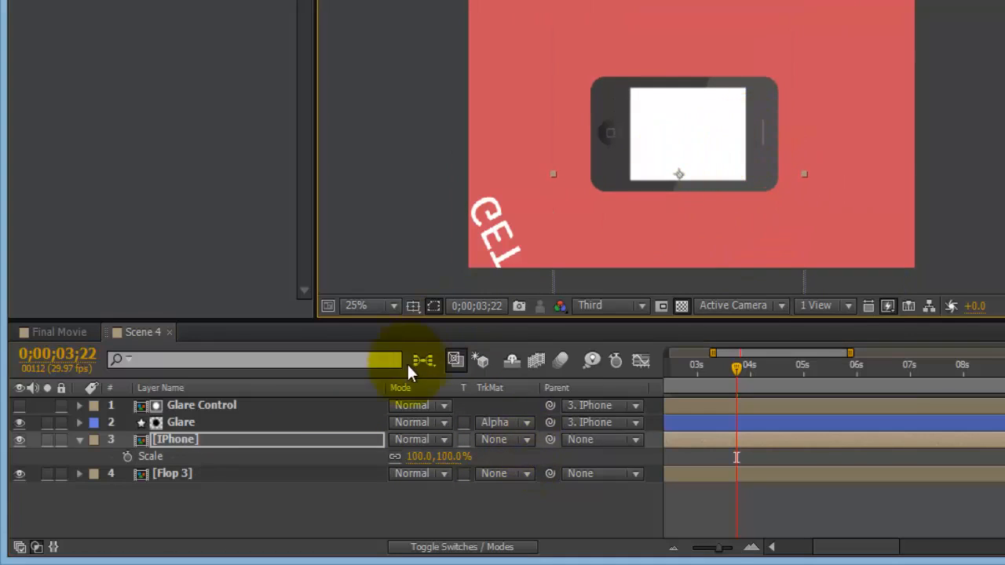
Reset the IPhone layer's rotation to 0° and move the upright phone near the middle of the composition.
key(r)
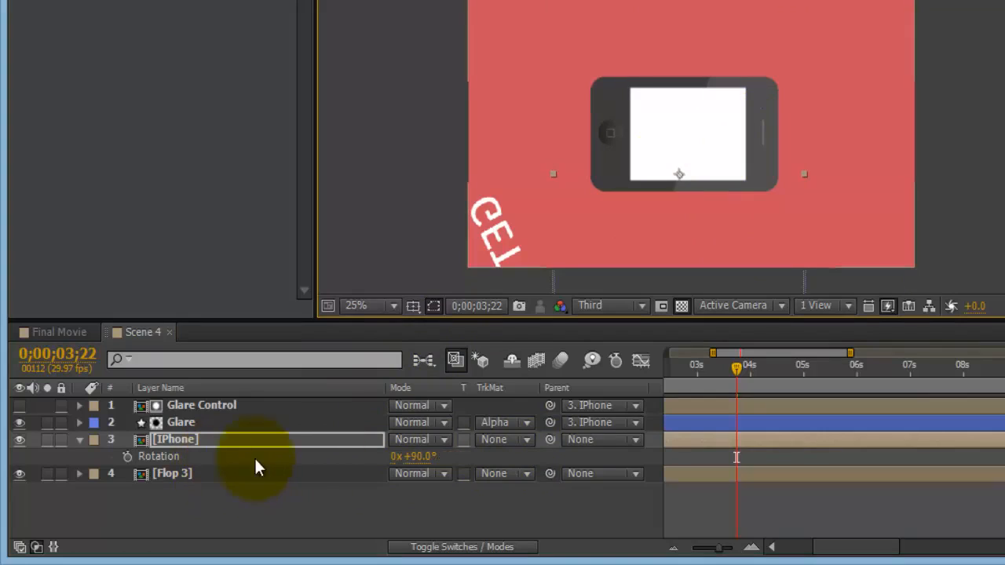
click(414, 456)
text(0)
key(Return)
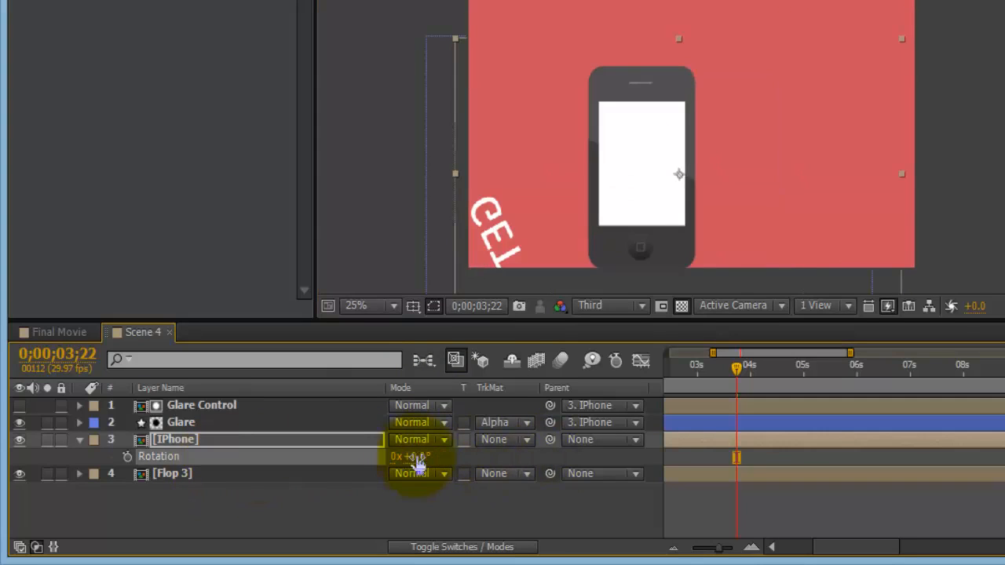
drag(713, 213, 712, 186)
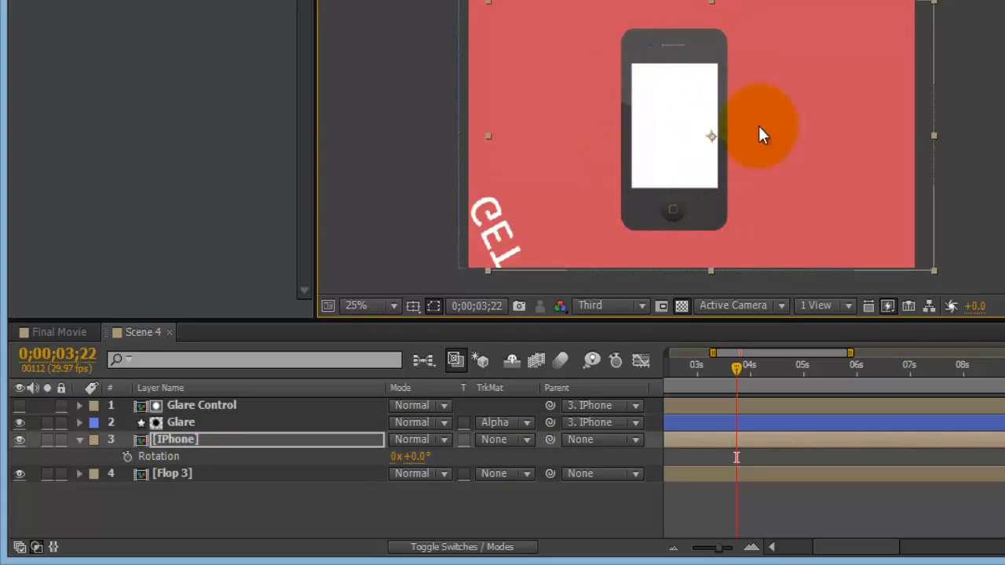
click(79, 440)
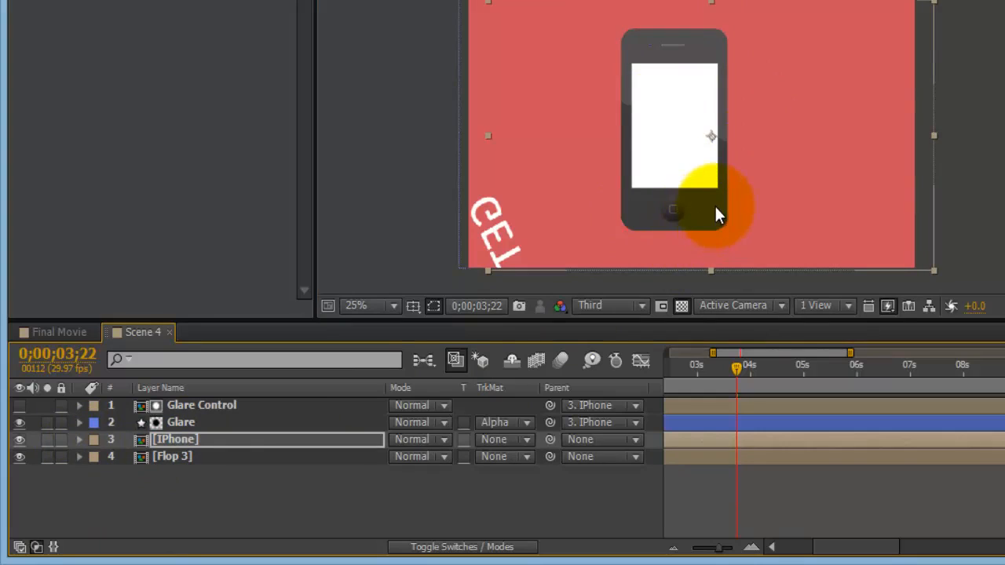
Place the phone outside the left edge at -96, 372 and keyframe its position, scale and rotation at 0;00;03;22.
drag(659, 206, 452, 168)
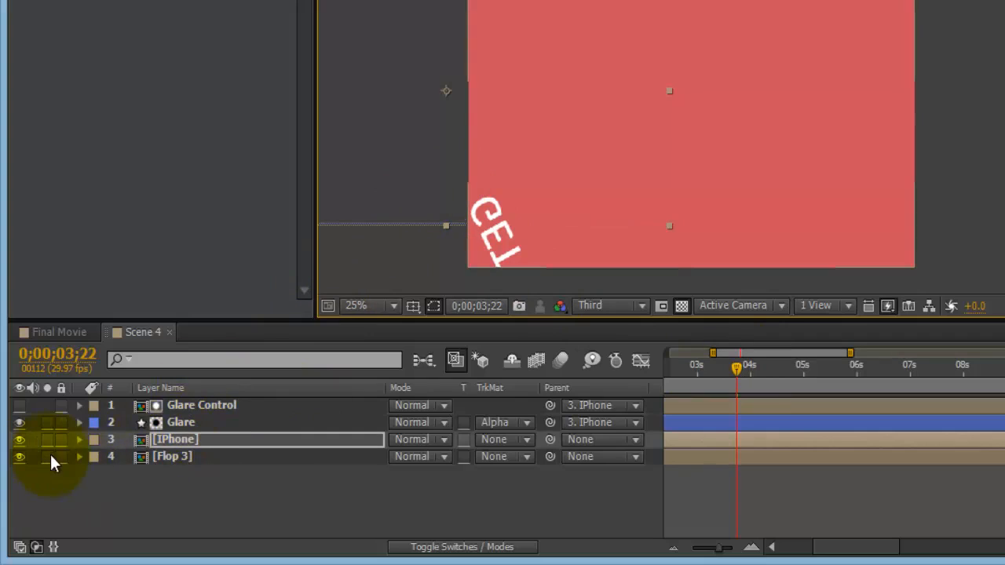
click(79, 438)
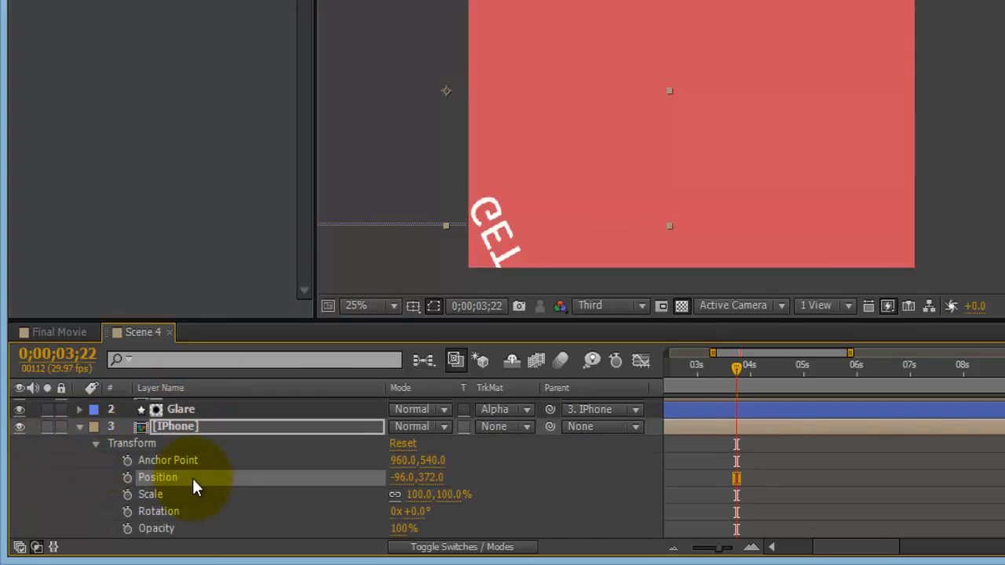
scroll(192, 478, down, 1)
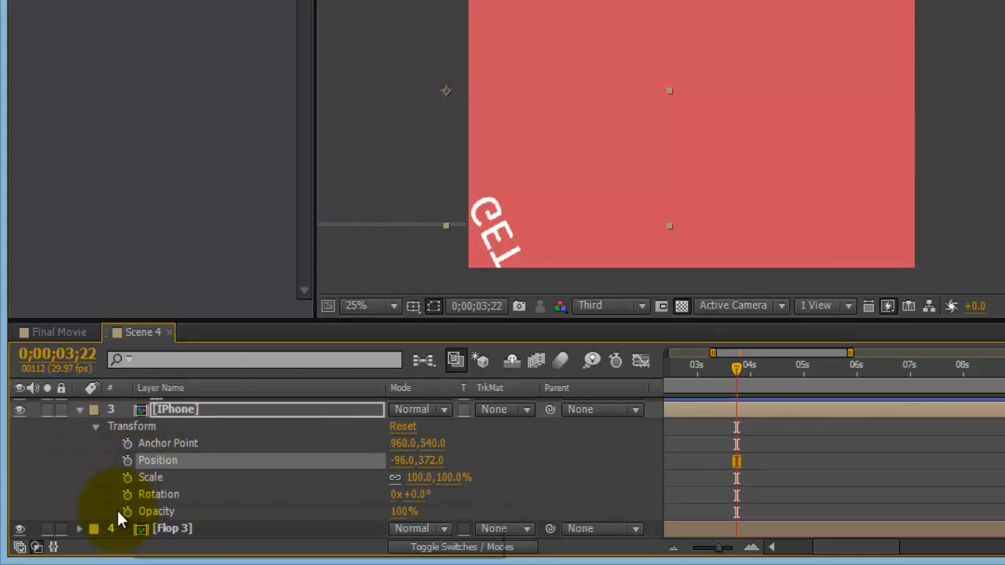
click(127, 460)
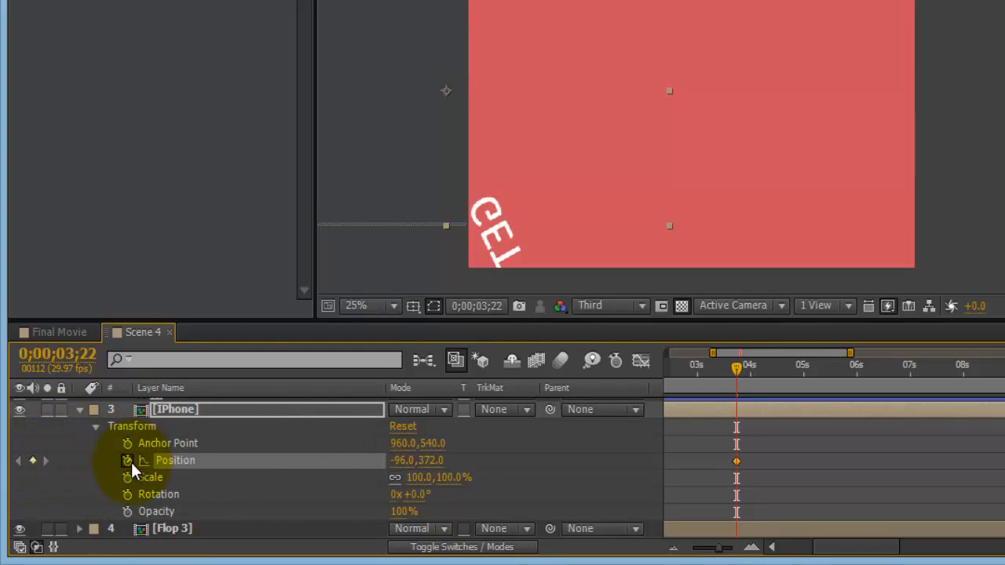
click(127, 477)
click(127, 494)
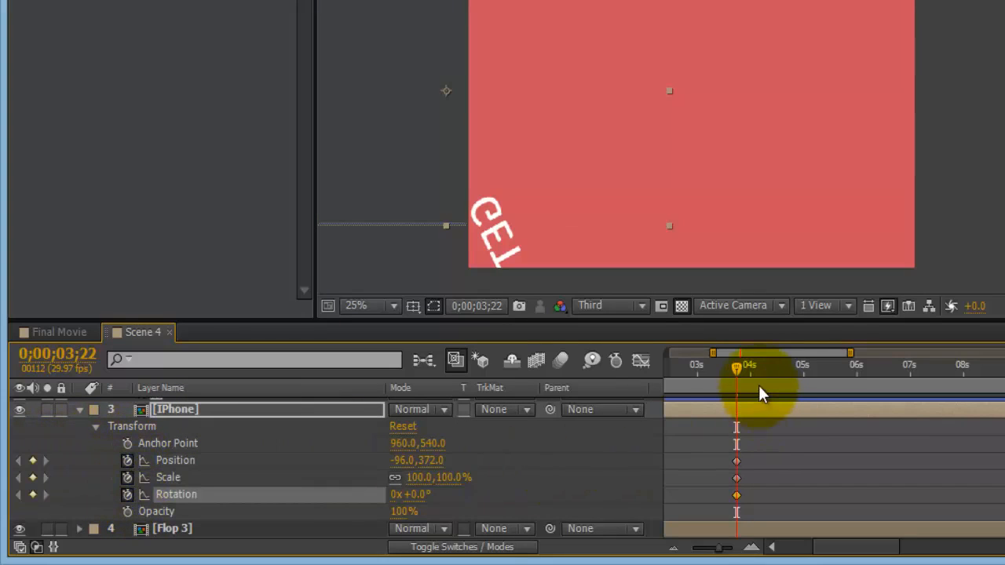
At 0;00;05;03, bring the phone into the frame at about 1052, 564 and set its rotation to 90°.
drag(738, 375, 811, 374)
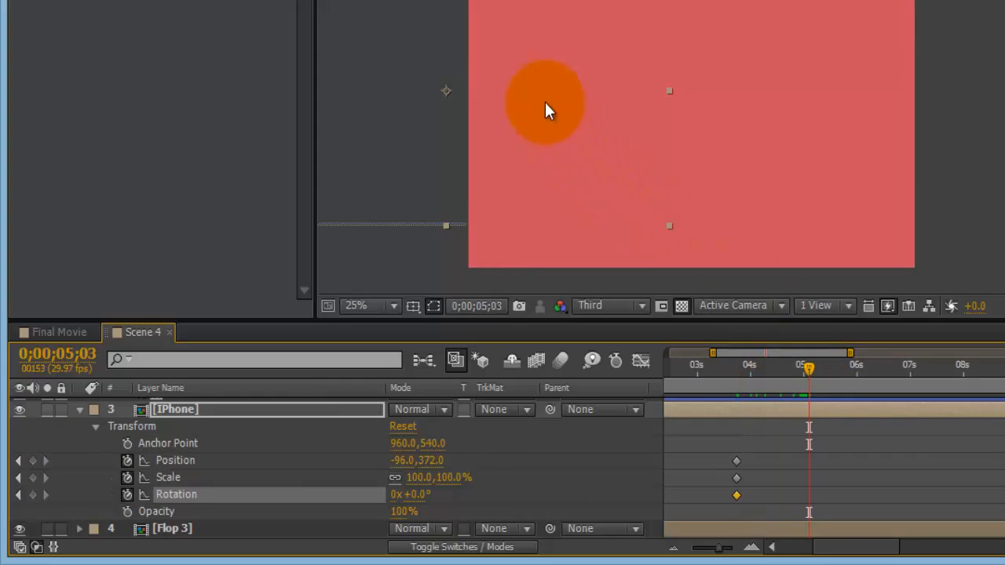
drag(477, 73, 745, 124)
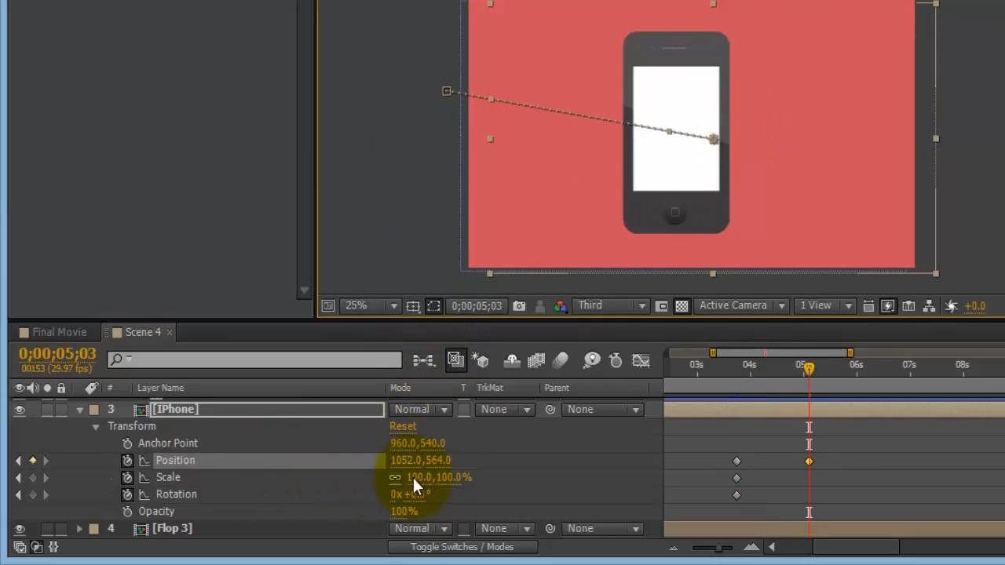
click(424, 496)
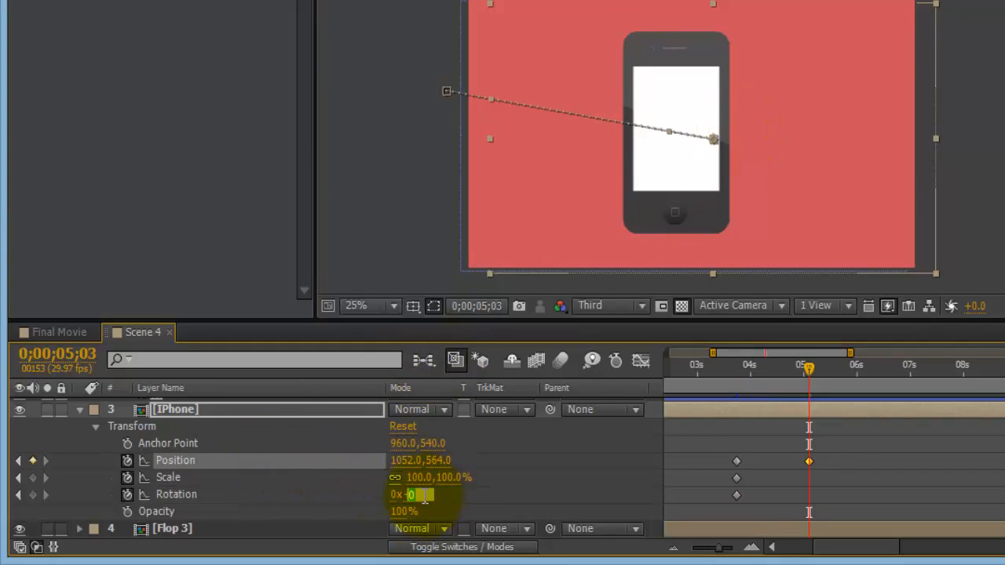
key(Return)
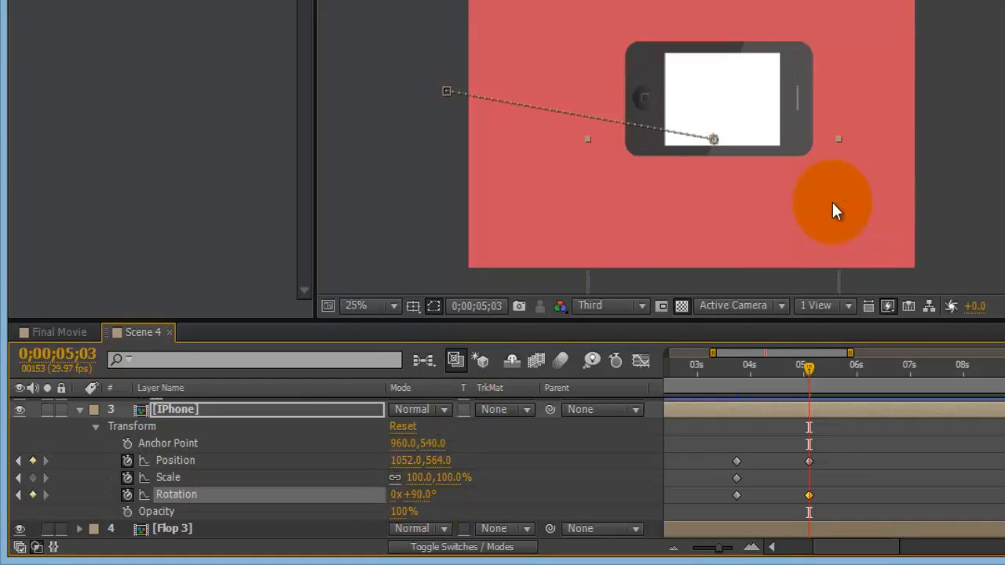
Enlarge the phone to 167% at 0;00;05;03 and center it in the frame at about 908, 816.
drag(768, 161, 740, 209)
drag(447, 485, 534, 480)
drag(780, 168, 780, 172)
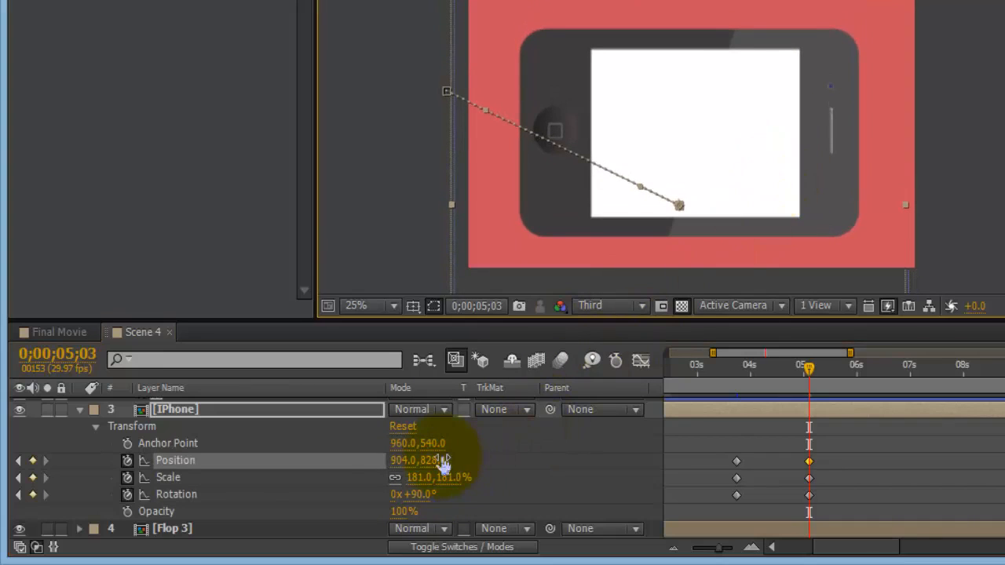
drag(454, 477, 462, 476)
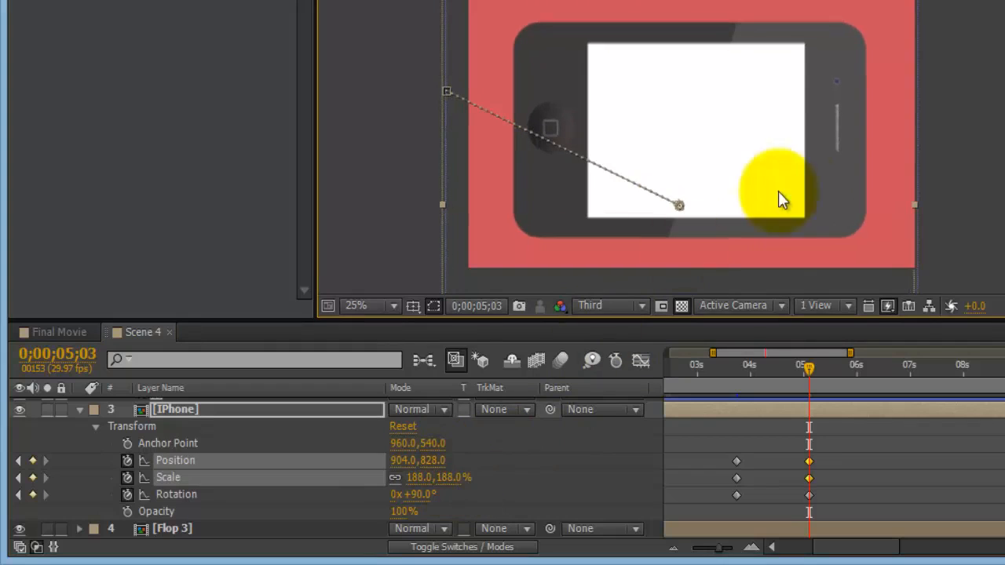
drag(799, 175, 802, 184)
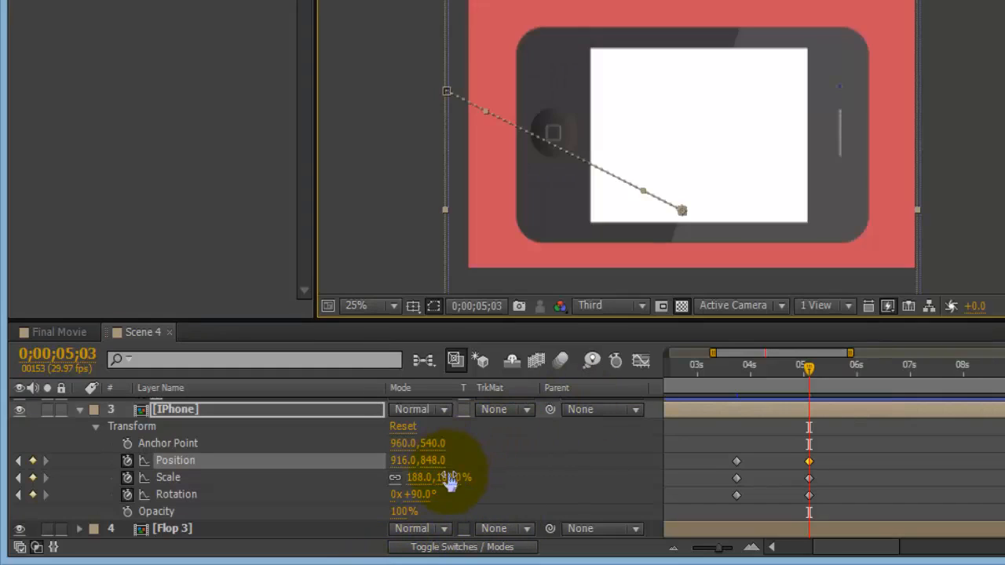
drag(446, 471, 424, 476)
click(828, 179)
drag(828, 172, 830, 157)
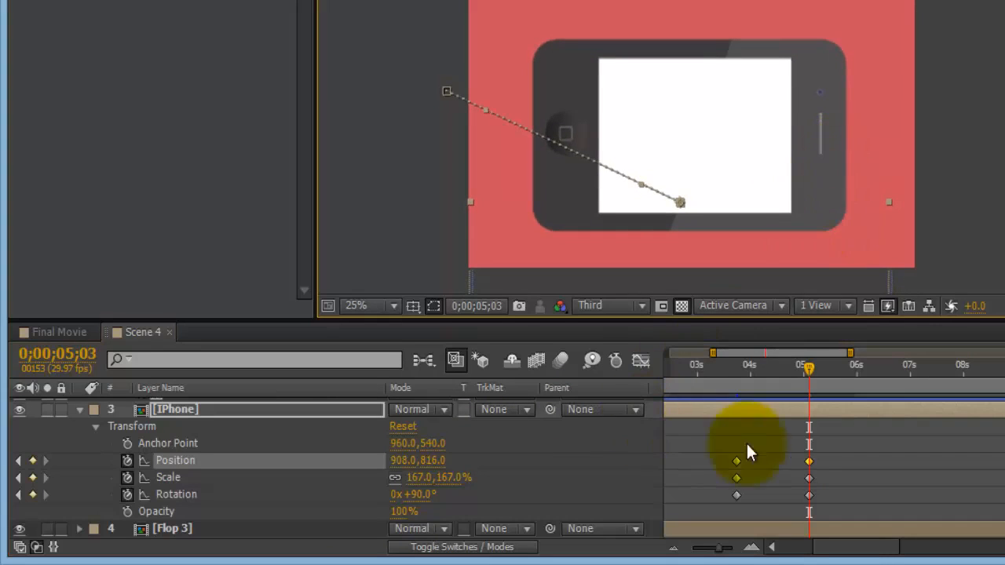
Preview the phone's entrance and apply Easy Ease to its ending position, scale and rotation keyframes.
click(737, 372)
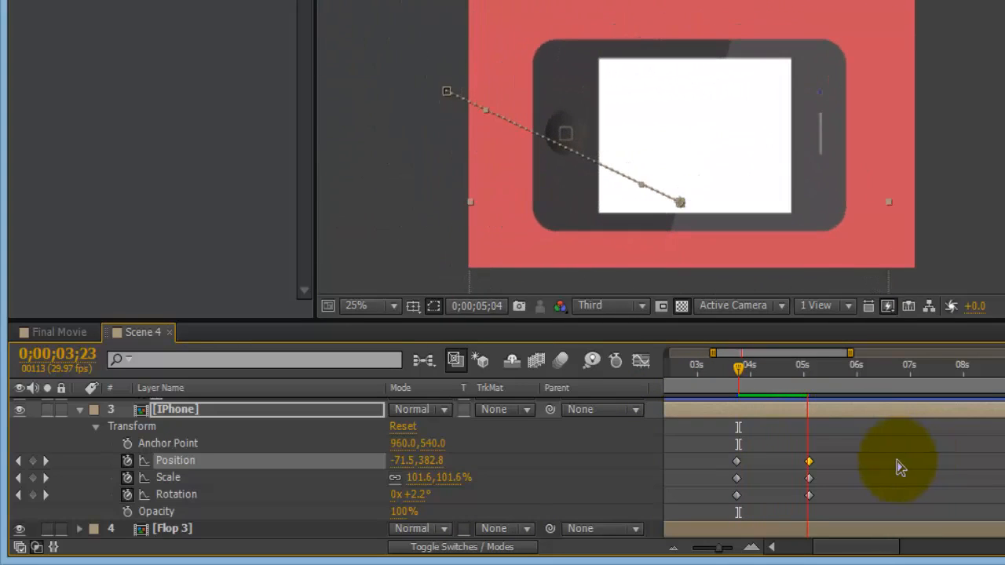
key(space)
drag(857, 443, 791, 517)
right_click(808, 465)
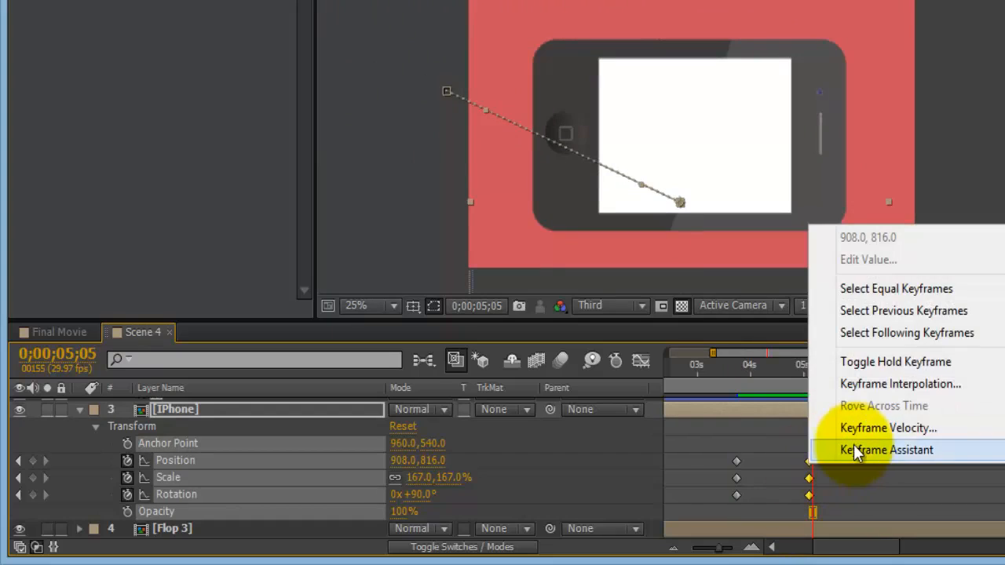
mouse_move(855, 444)
click(690, 317)
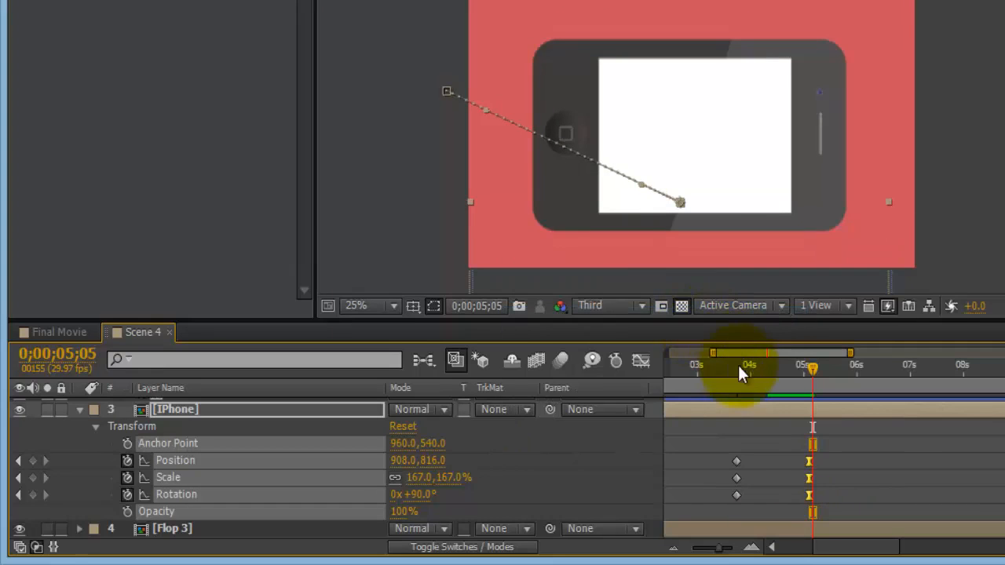
Preview the eased phone entrance from 0;00;03;11 and scrub through the movement to examine the glare.
click(717, 366)
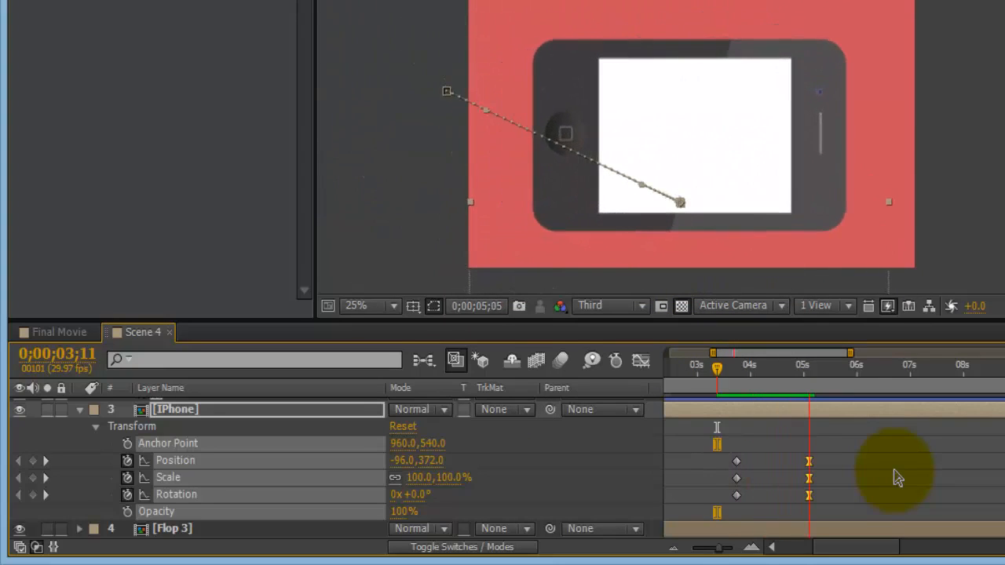
key(space)
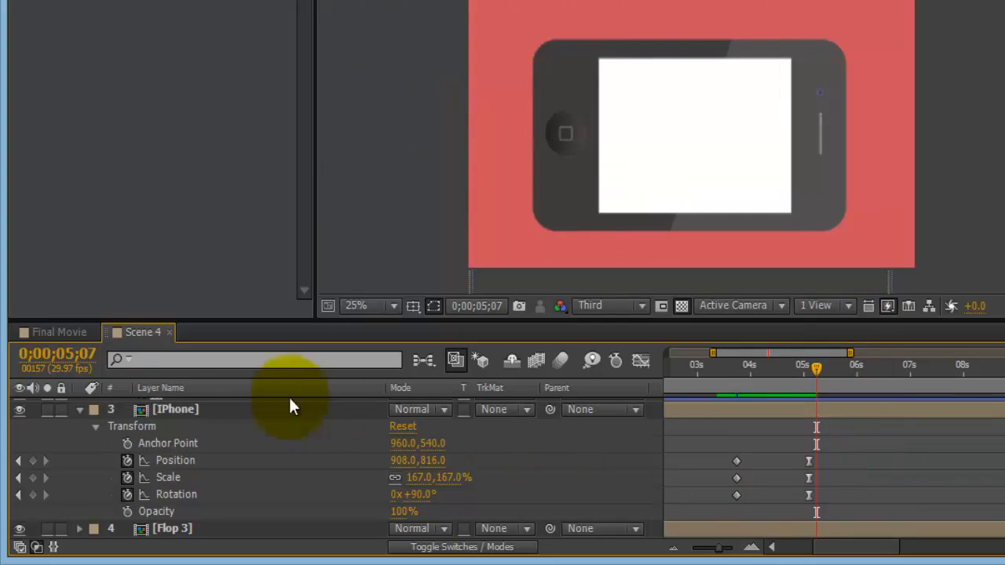
click(78, 409)
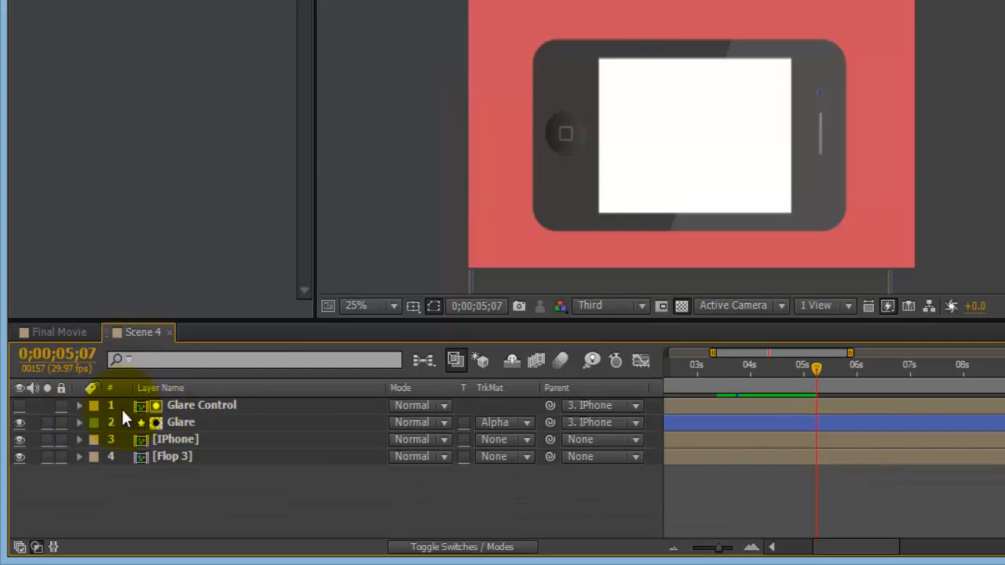
drag(802, 372, 746, 374)
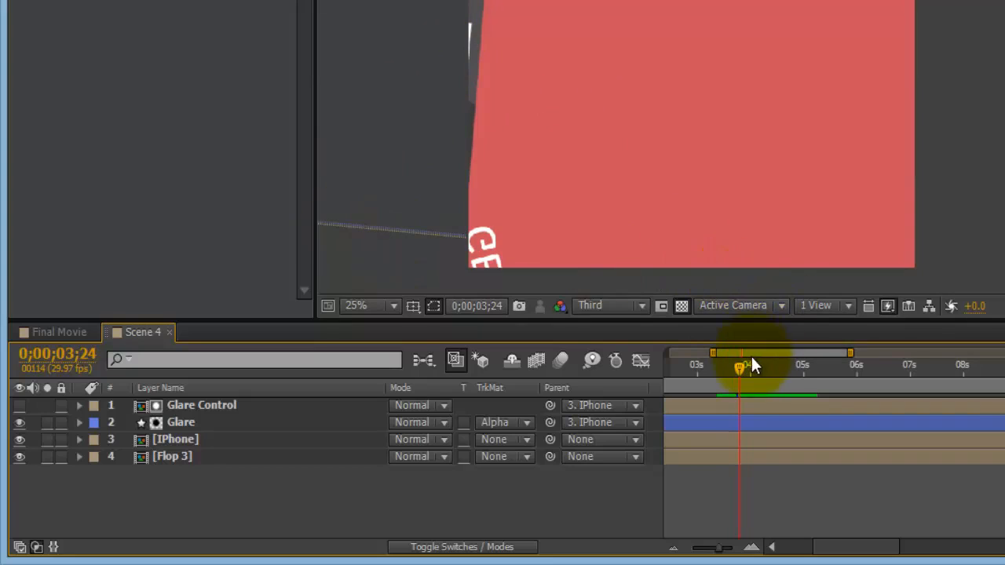
drag(740, 367, 800, 380)
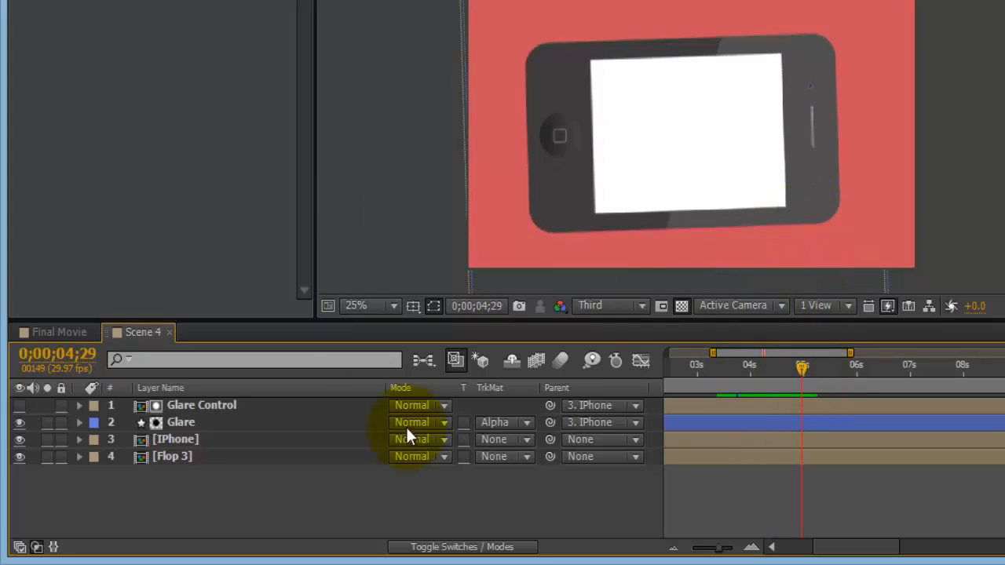
Set Glare Control's wipe angle to 49° and adjust the transition completion so the glare covers only the phone's lower speaker-side corner.
click(216, 403)
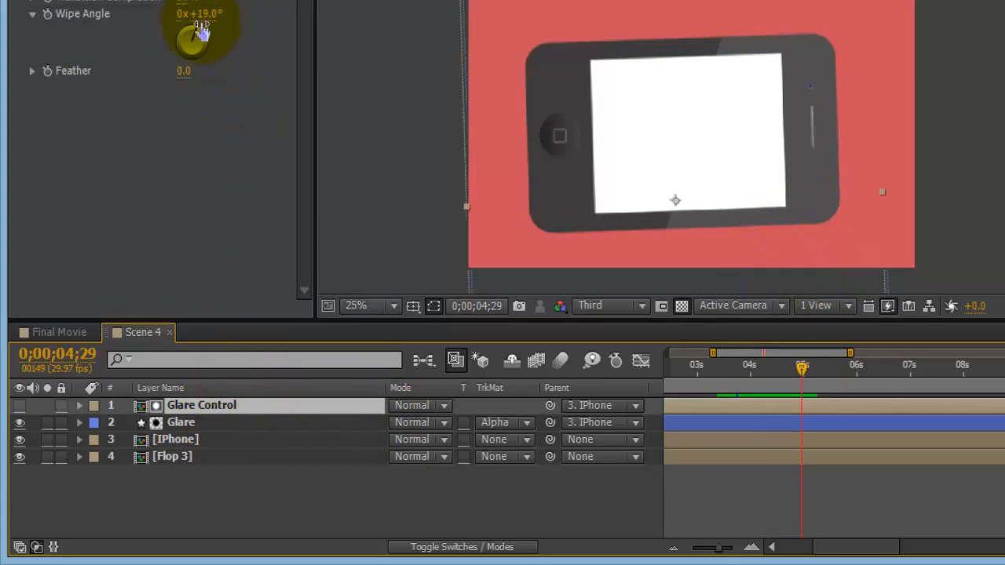
key(Return)
mouse_move(192, 2)
mouse_down()
mouse_move(208, 7)
mouse_move(191, 35)
mouse_move(201, 35)
mouse_move(176, 1)
mouse_up()
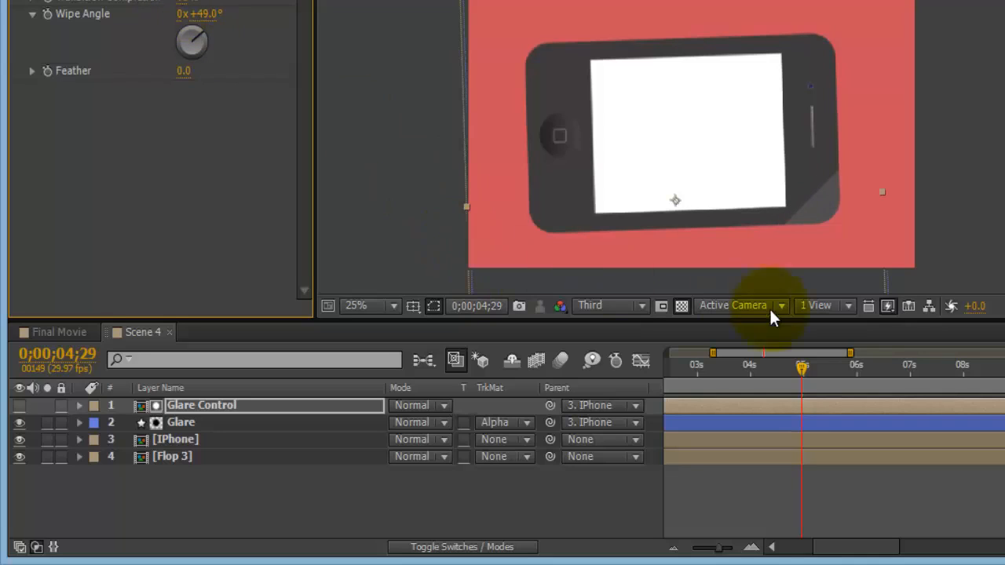
Reveal the IPhone layer's position keyframes and keyframe Glare Control's transition completion at 0;00;03;24.
click(202, 438)
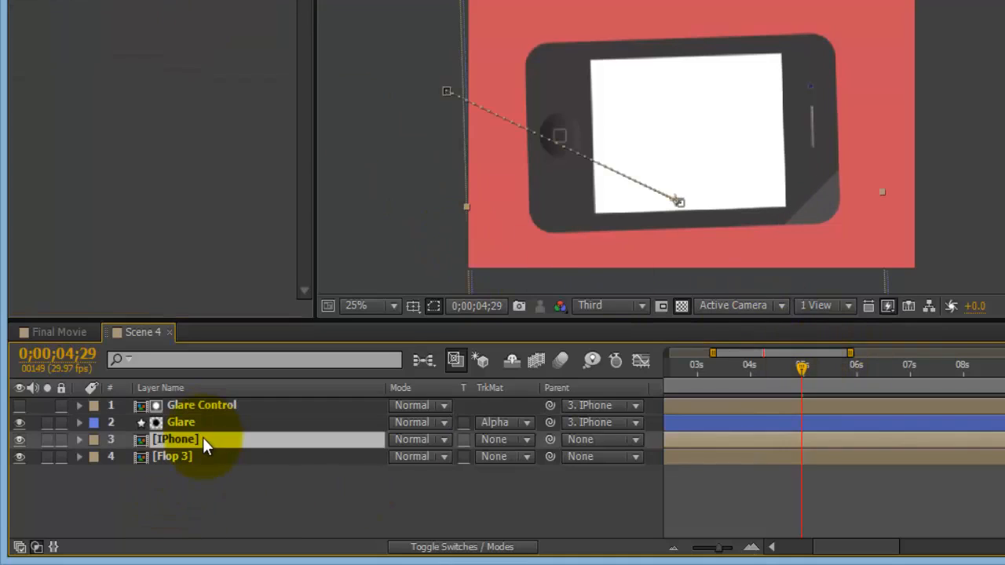
key(p)
drag(801, 374, 741, 369)
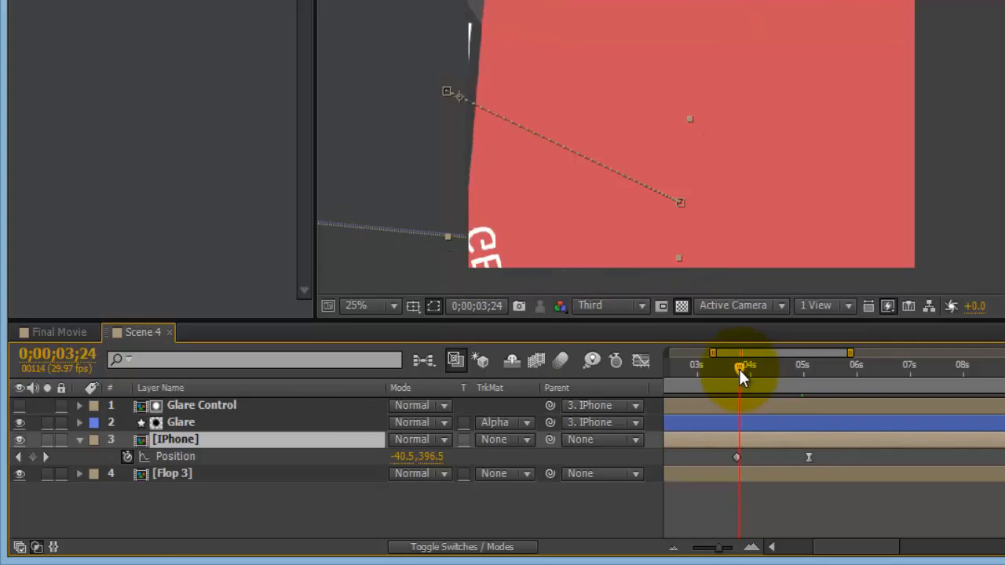
click(192, 405)
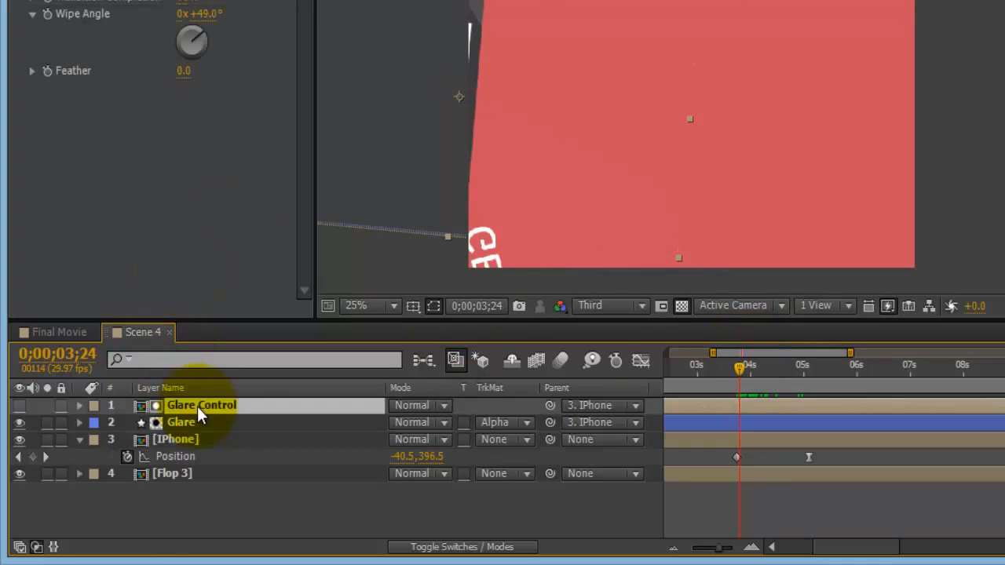
click(43, 13)
At 0;00;05;03, change Glare Control's transition completion to spread the glare across the phone, and set the wipe angle to 27°.
drag(740, 375, 801, 375)
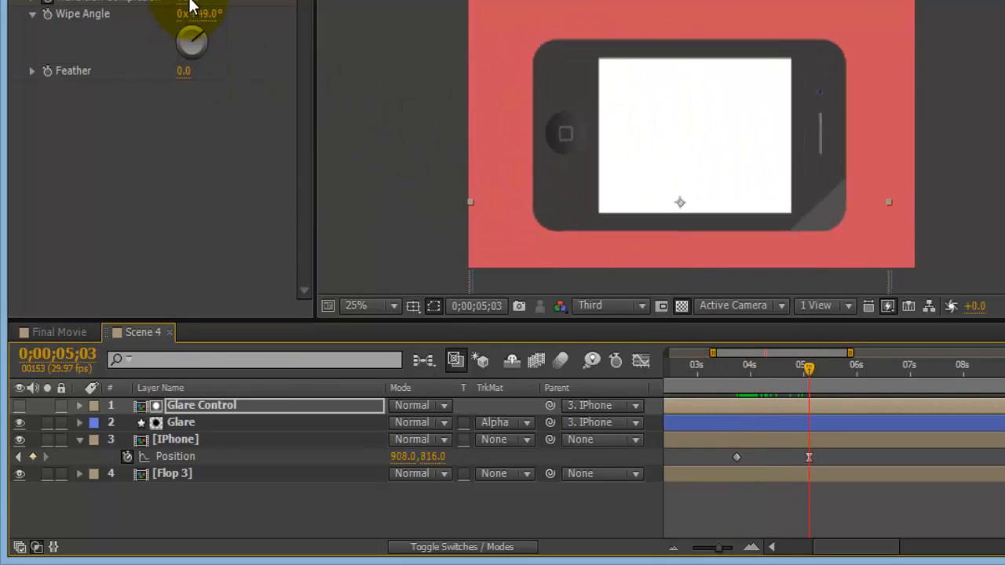
drag(186, 1, 170, 1)
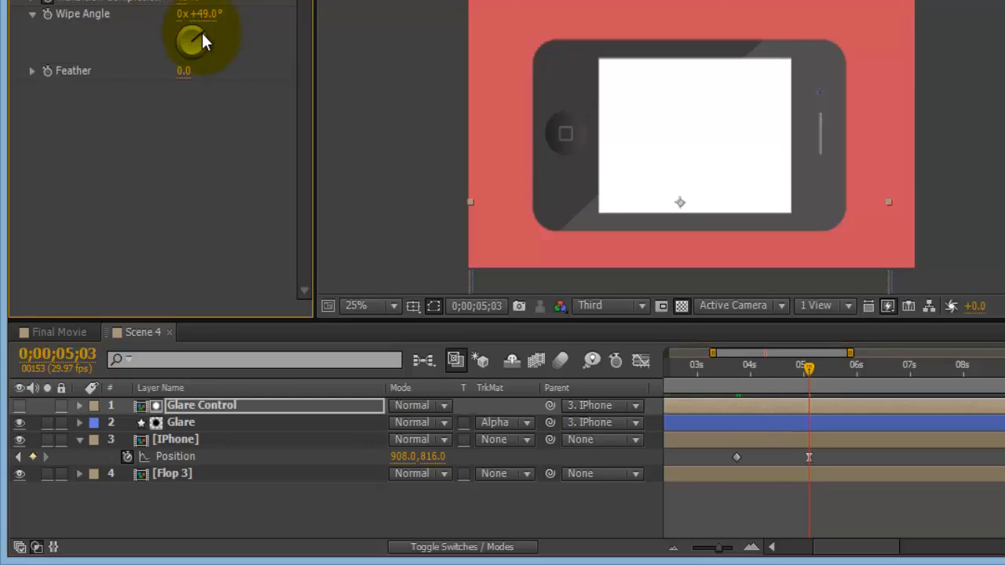
drag(202, 41, 198, 29)
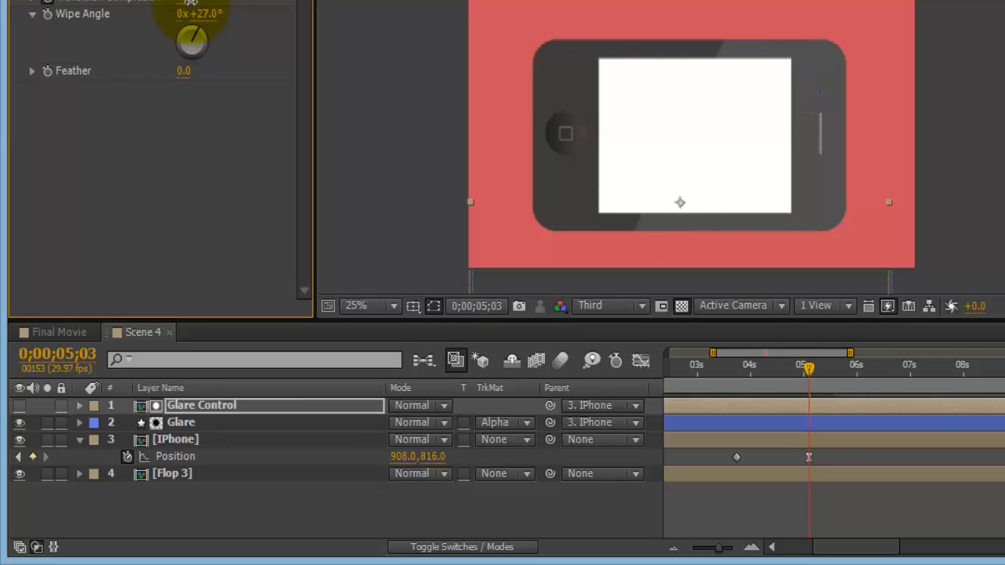
Preview the animated glare together with the phone's entrance from 0;00;03;22.
drag(745, 375, 735, 378)
key(KP_0)
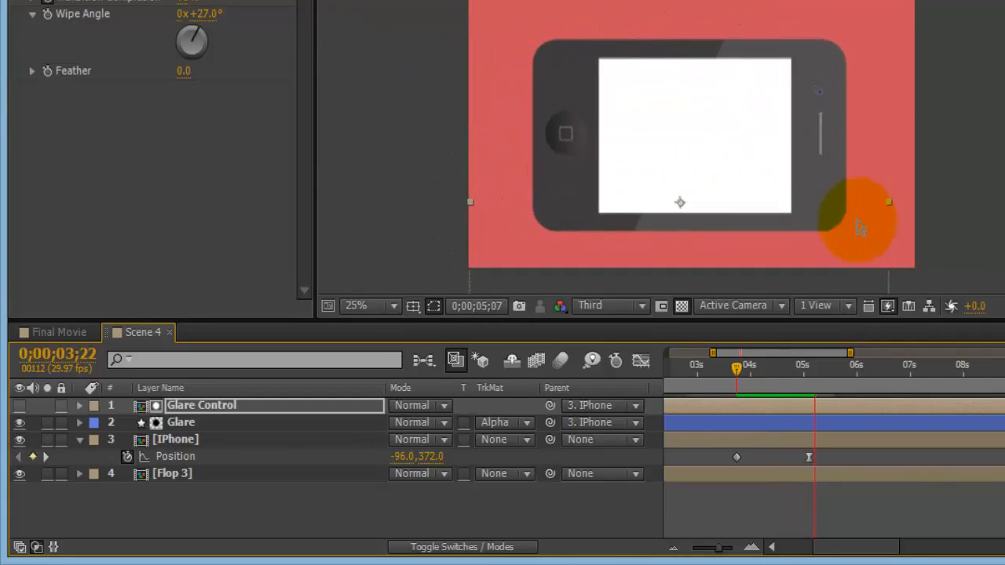
key(space)
click(895, 529)
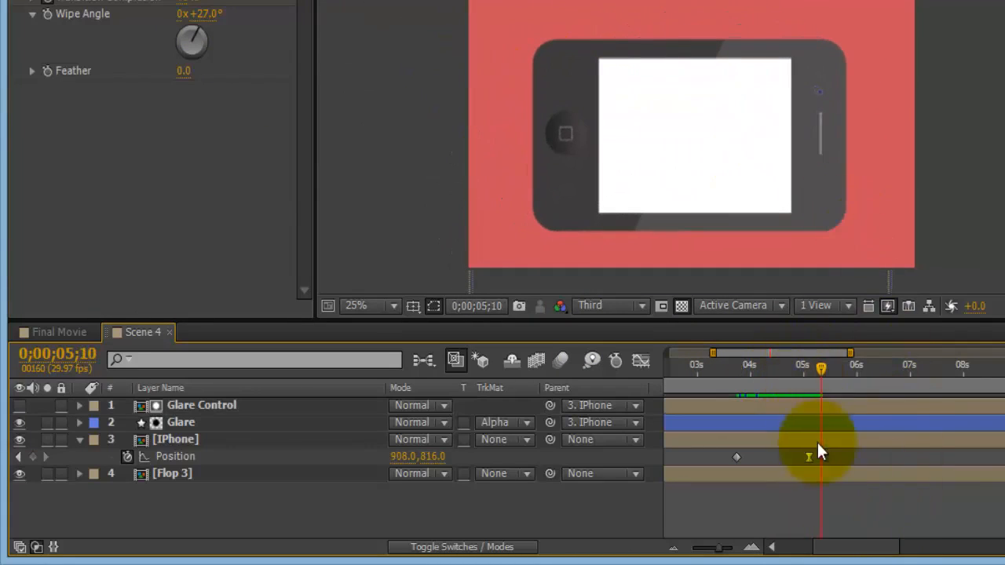